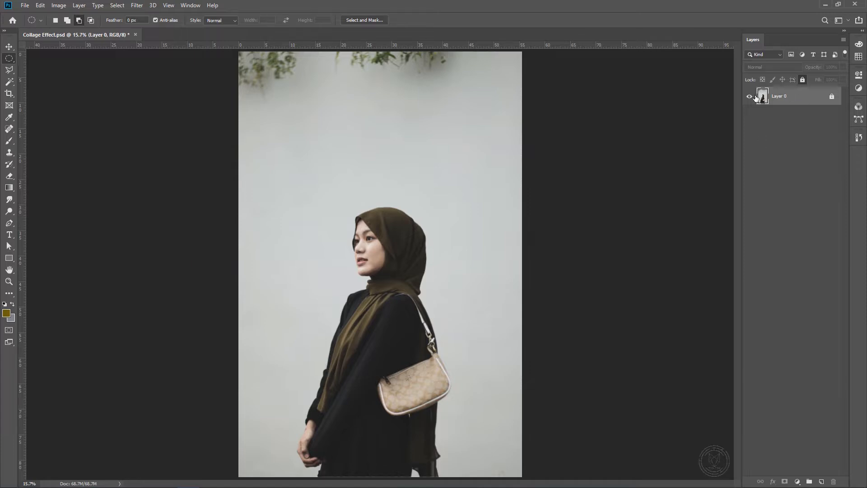
Unlock the photo layer and select the woman together with her handbag in Select and Mask
{"action": "left_click", "coordinate": [832, 97]}
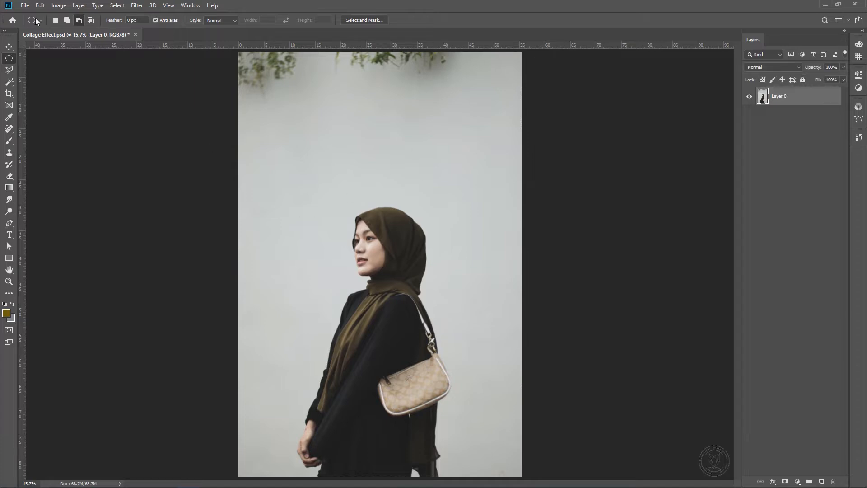
{"action": "left_click", "coordinate": [364, 20]}
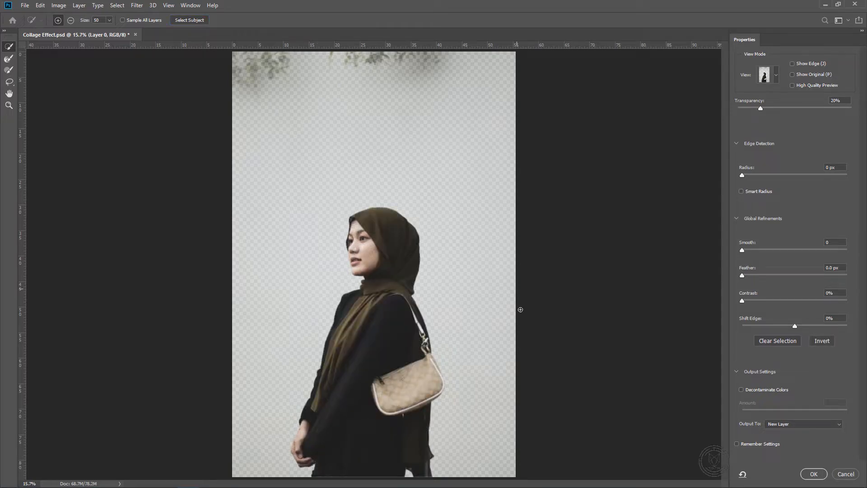
{"action": "scroll", "coordinate": [269, 364], "scroll_direction": "up", "scroll_amount": 5}
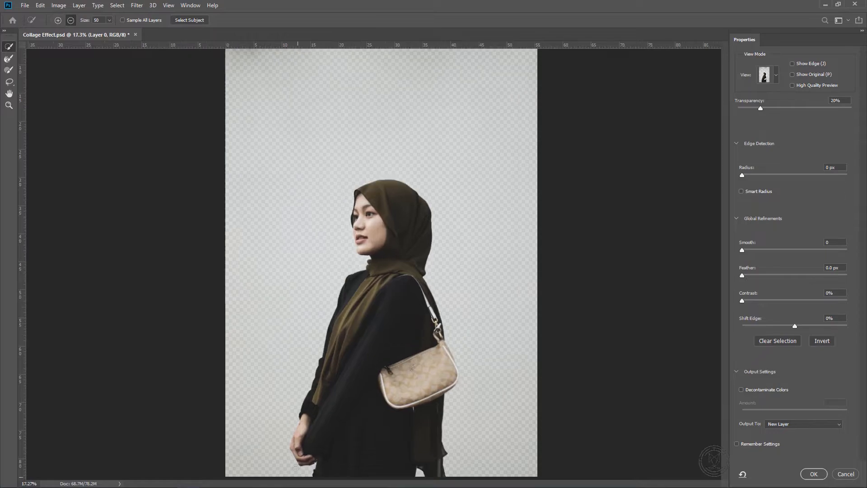
{"action": "scroll", "coordinate": [333, 433], "scroll_direction": "down", "scroll_amount": 4}
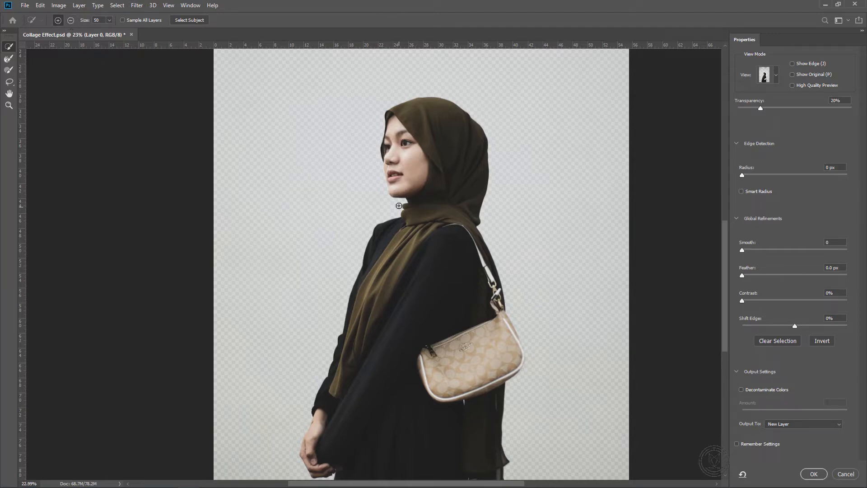
{"action": "key", "text": "alt"}
{"action": "scroll", "coordinate": [471, 293], "scroll_direction": "down", "scroll_amount": 3}
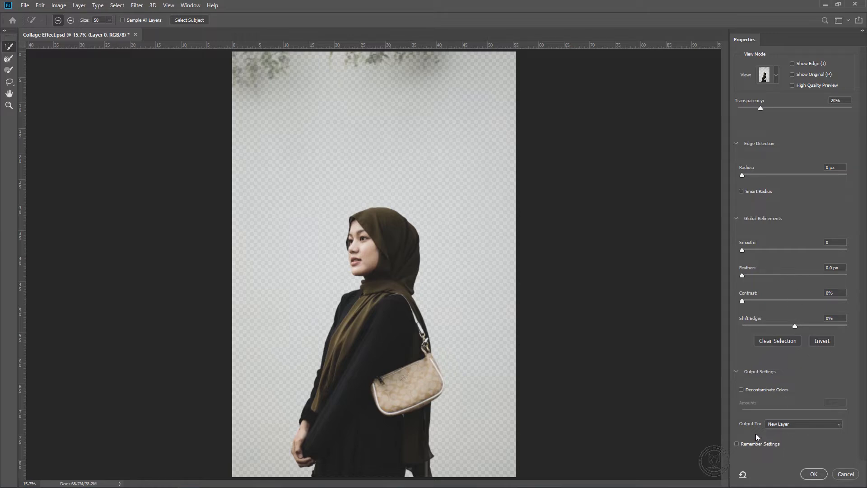
Output the selected woman to a new layer and make the original photo layer visible again
{"action": "left_click", "coordinate": [772, 425]}
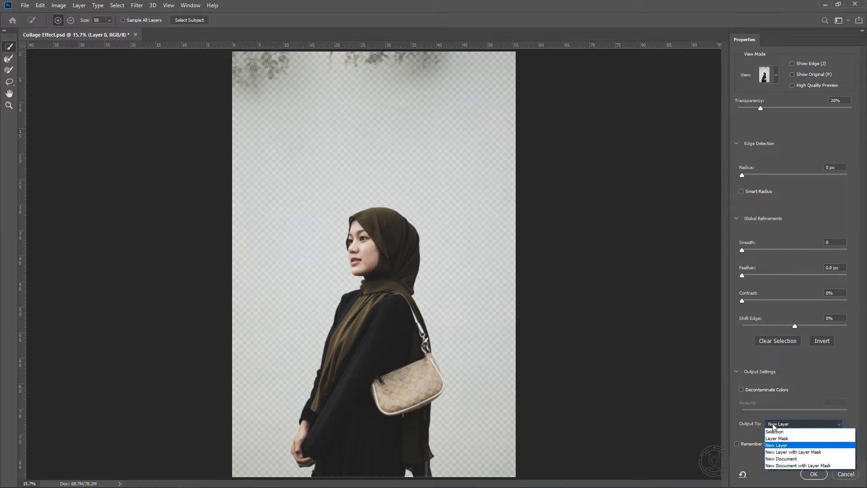
{"action": "left_click", "coordinate": [787, 444]}
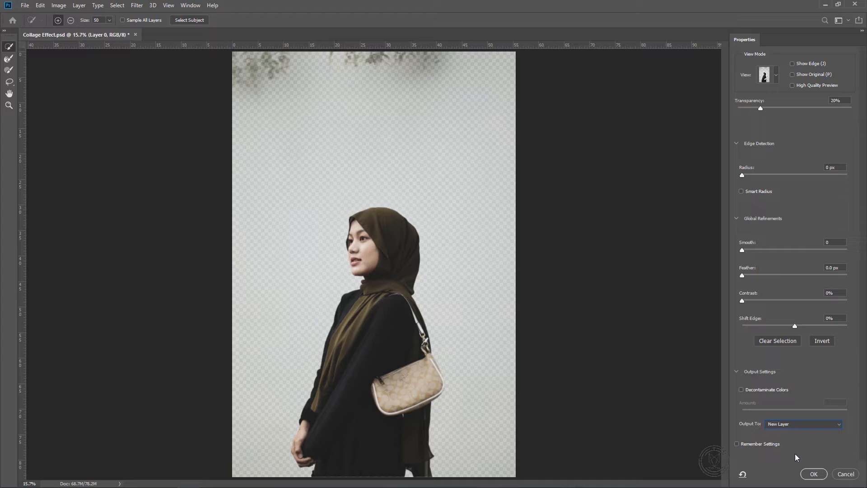
{"action": "left_click", "coordinate": [813, 473]}
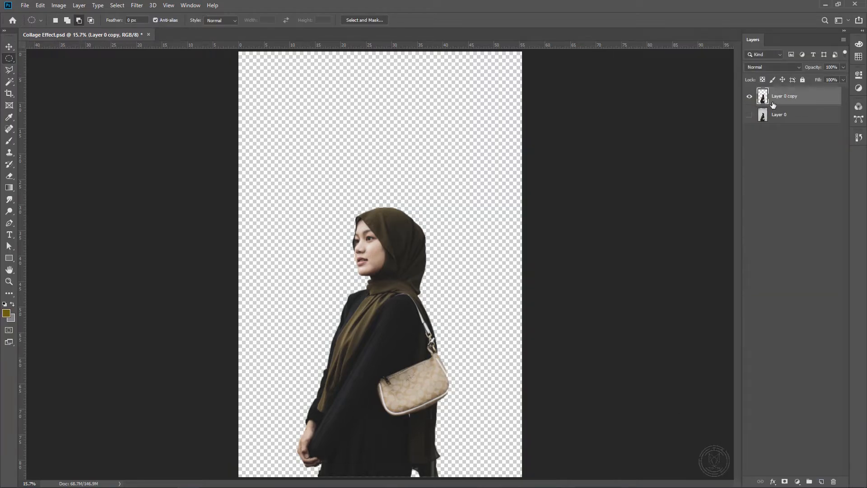
{"action": "left_click", "coordinate": [749, 115]}
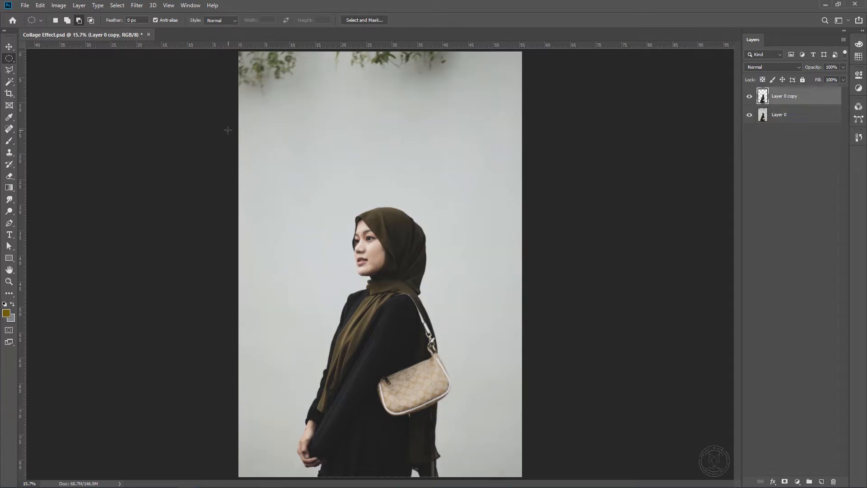
Draw a dark square shape about 924 by 924 px on the wall beside the woman's face
{"action": "left_click", "coordinate": [10, 259]}
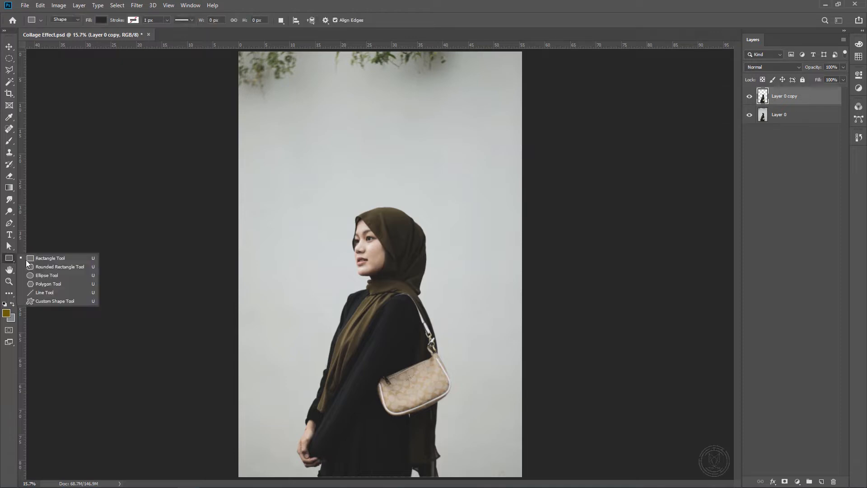
{"action": "left_click", "coordinate": [27, 258]}
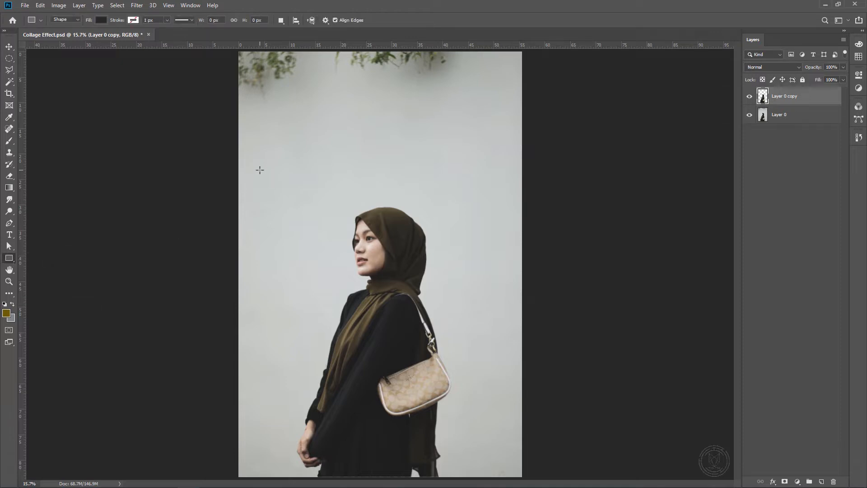
{"action": "left_click_drag", "start_coordinate": [260, 170], "coordinate": [327, 235]}
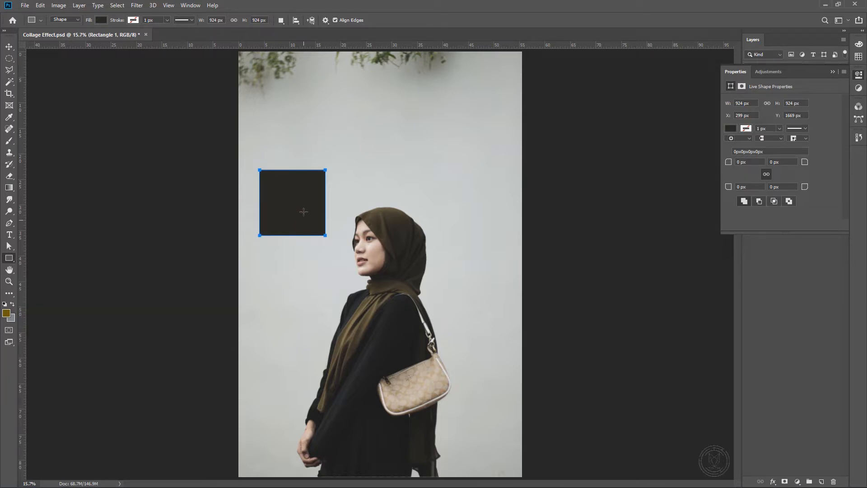
Give the square a white stroke about 29.43 px wide
{"action": "left_click", "coordinate": [750, 129]}
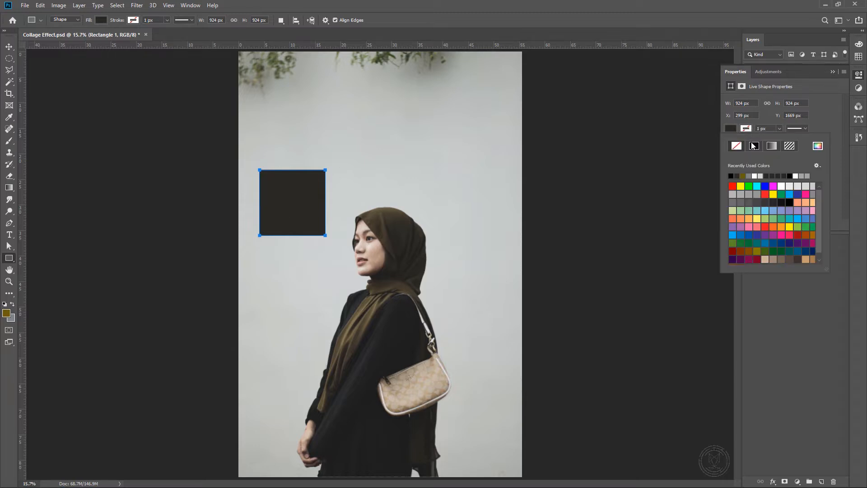
{"action": "left_click", "coordinate": [796, 176]}
{"action": "left_click", "coordinate": [780, 129]}
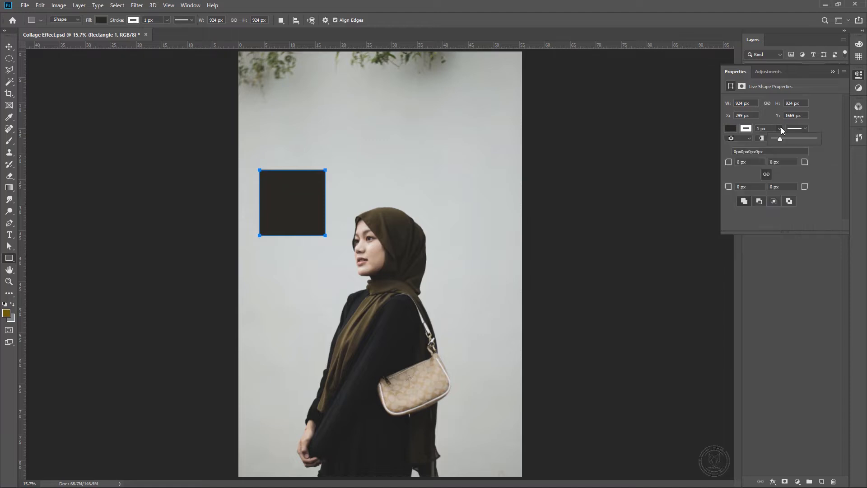
{"action": "left_click_drag", "start_coordinate": [796, 140], "coordinate": [797, 141]}
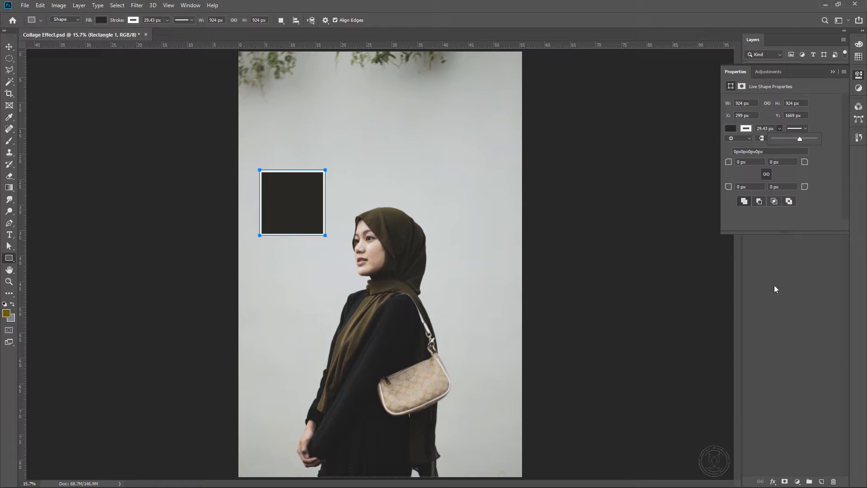
{"action": "left_click", "coordinate": [802, 285]}
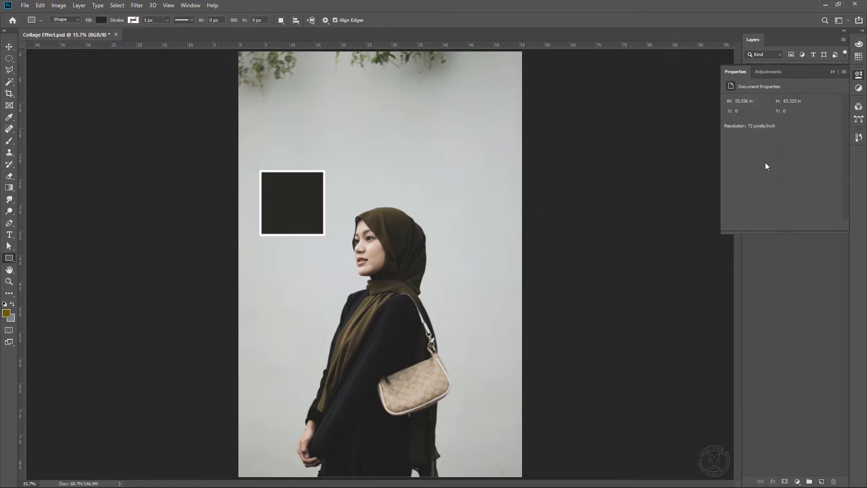
{"action": "left_click", "coordinate": [830, 72]}
Add a drop shadow to the square with 59% opacity, distance 0 px, spread 25% and size 49 px
{"action": "left_click", "coordinate": [795, 96]}
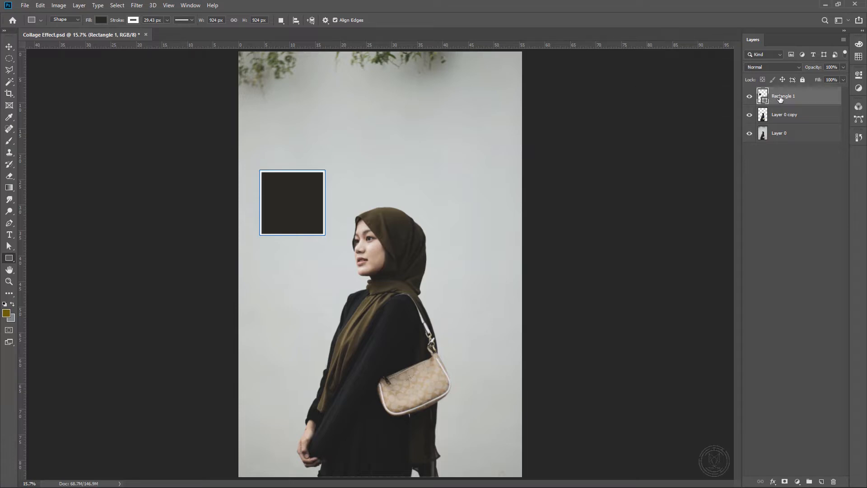
{"action": "double_click", "coordinate": [802, 96]}
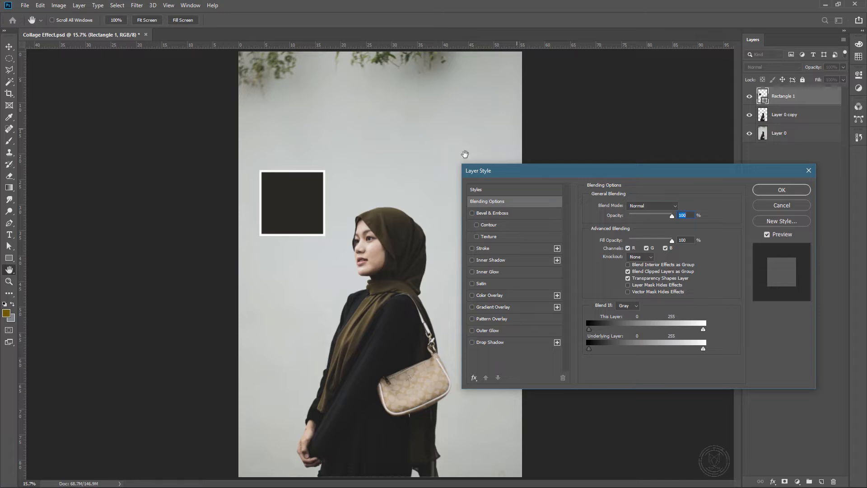
{"action": "left_click", "coordinate": [473, 343]}
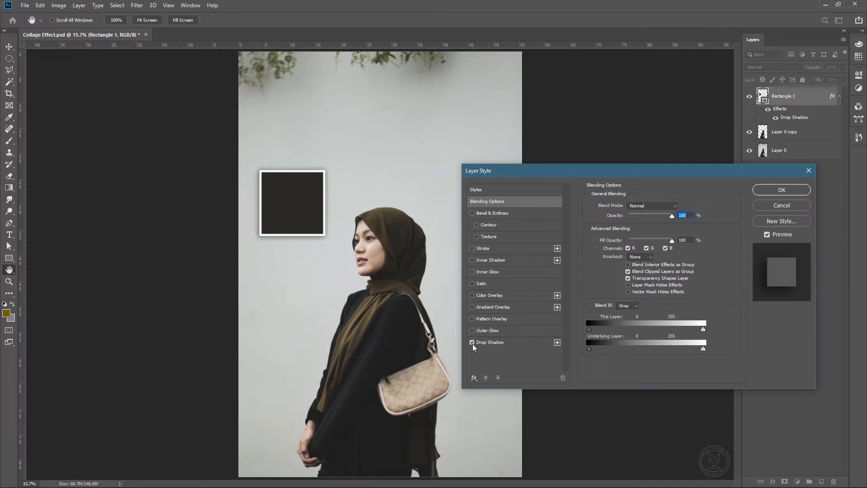
{"action": "left_click", "coordinate": [515, 342]}
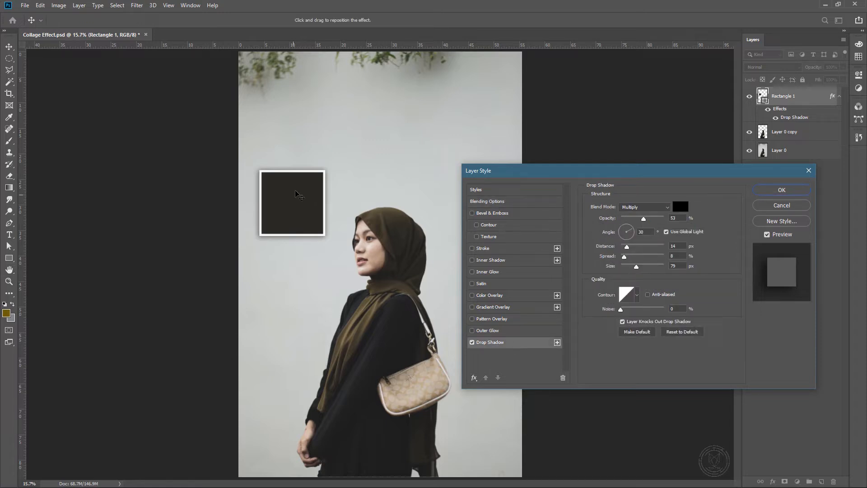
{"action": "mouse_move", "coordinate": [644, 220]}
{"action": "left_mouse_down"}
{"action": "mouse_move", "coordinate": [677, 218]}
{"action": "mouse_move", "coordinate": [648, 228]}
{"action": "left_mouse_up"}
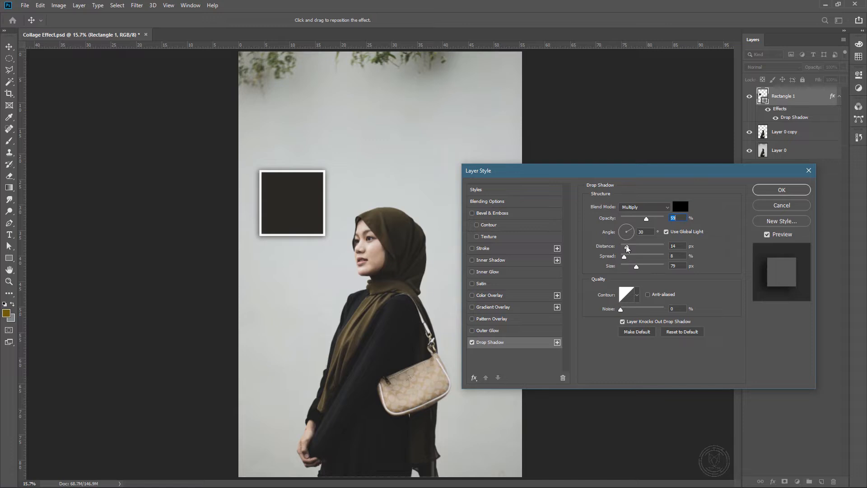
{"action": "left_click_drag", "start_coordinate": [627, 248], "coordinate": [621, 253]}
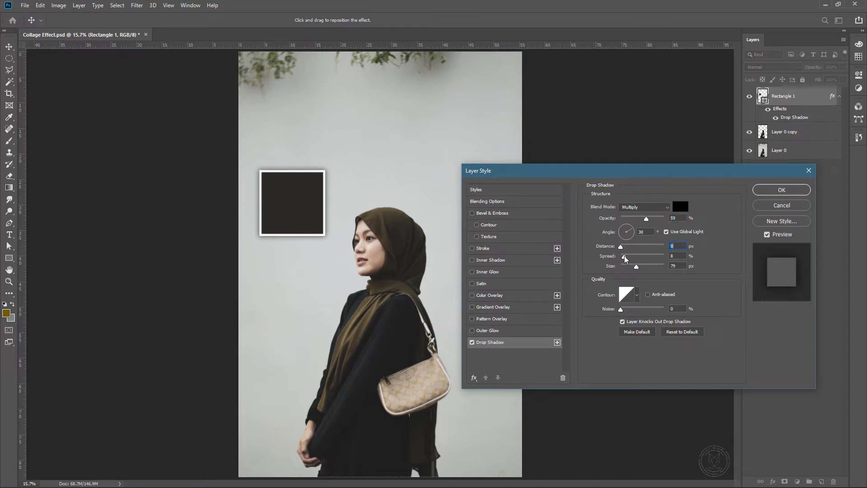
{"action": "mouse_move", "coordinate": [624, 256]}
{"action": "left_mouse_down"}
{"action": "mouse_move", "coordinate": [643, 262]}
{"action": "mouse_move", "coordinate": [631, 267]}
{"action": "left_mouse_up"}
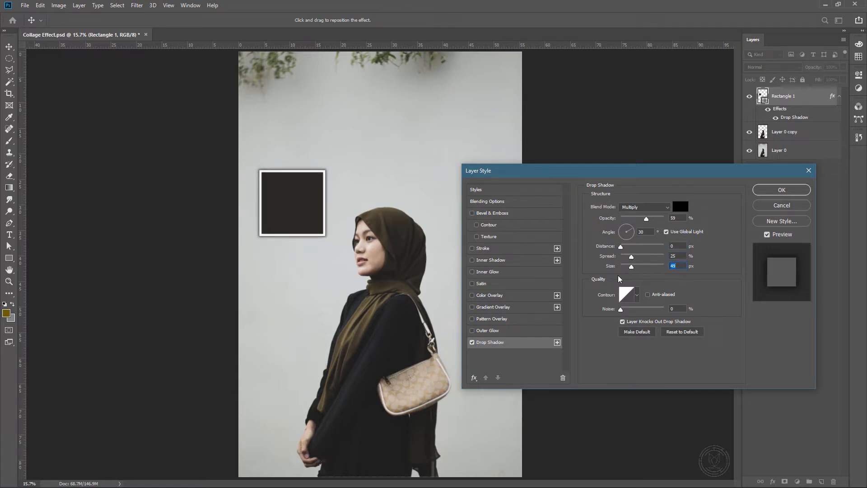
{"action": "left_click", "coordinate": [770, 191]}
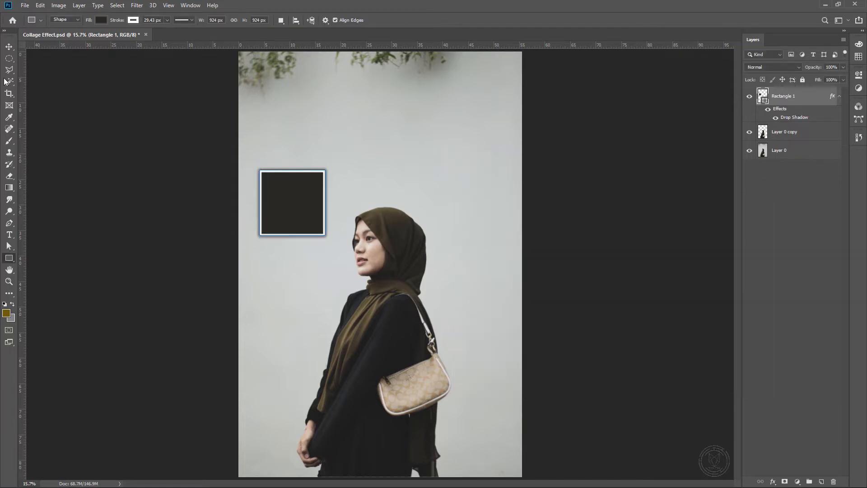
Move the square over the woman's face and rotate it to about -27°
{"action": "left_click", "coordinate": [9, 46]}
{"action": "left_click_drag", "start_coordinate": [280, 201], "coordinate": [360, 243]}
{"action": "left_click", "coordinate": [335, 208]}
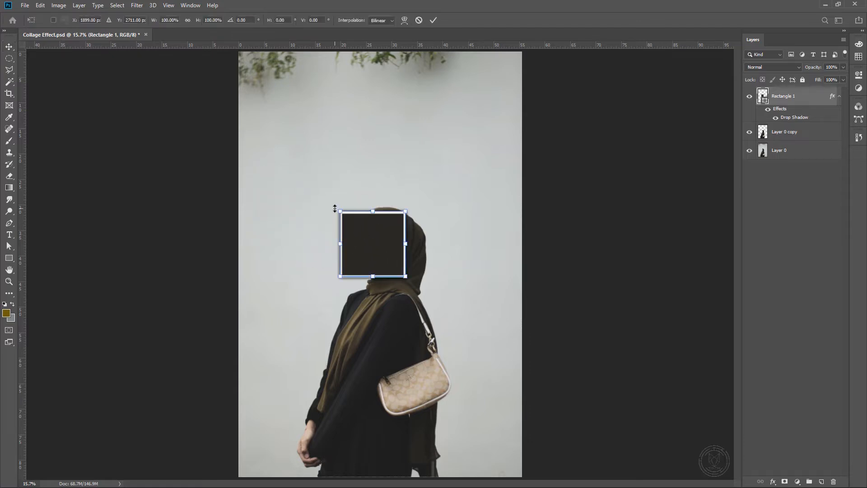
{"action": "left_click_drag", "start_coordinate": [335, 208], "coordinate": [313, 223]}
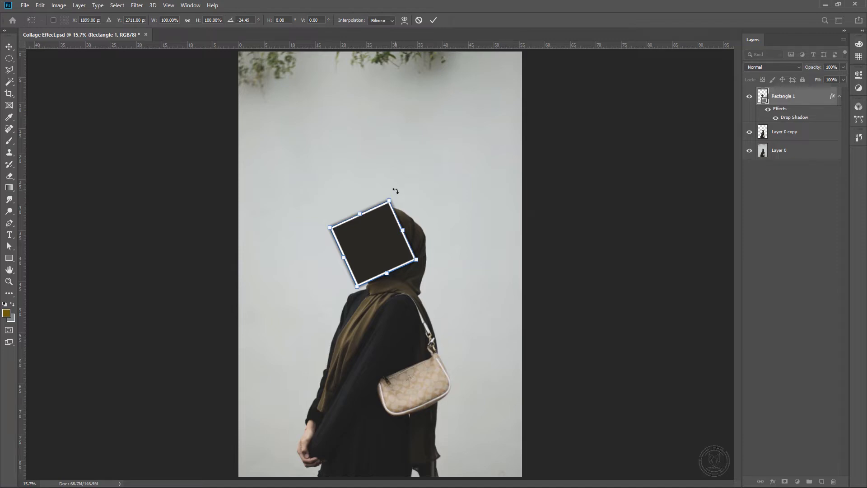
{"action": "mouse_move", "coordinate": [396, 191]}
{"action": "left_mouse_down"}
{"action": "mouse_move", "coordinate": [405, 193]}
{"action": "mouse_move", "coordinate": [394, 178]}
{"action": "mouse_move", "coordinate": [393, 191]}
{"action": "left_mouse_up"}
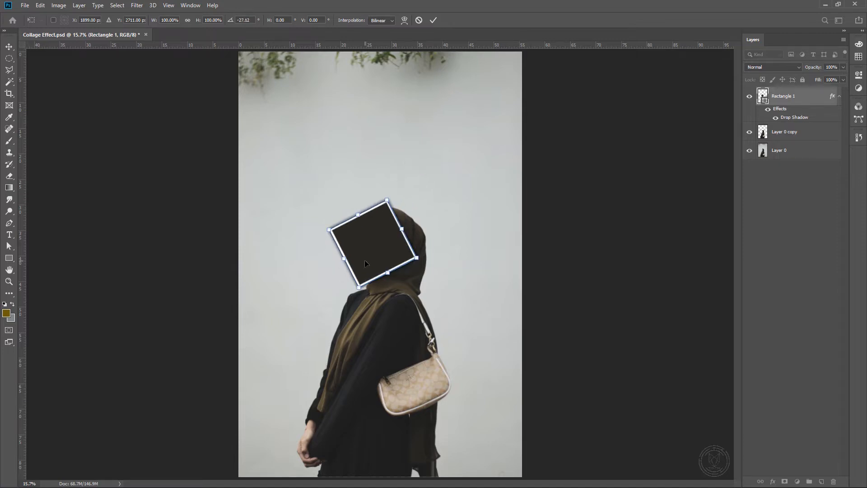
{"action": "mouse_move", "coordinate": [365, 259]}
{"action": "left_mouse_down"}
{"action": "mouse_move", "coordinate": [392, 243]}
{"action": "mouse_move", "coordinate": [355, 249]}
{"action": "mouse_move", "coordinate": [361, 255]}
{"action": "left_mouse_up"}
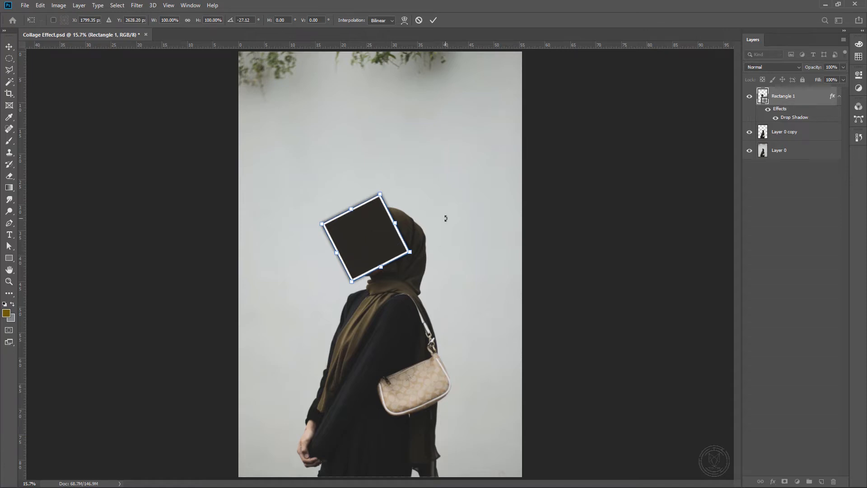
{"action": "left_click", "coordinate": [433, 20]}
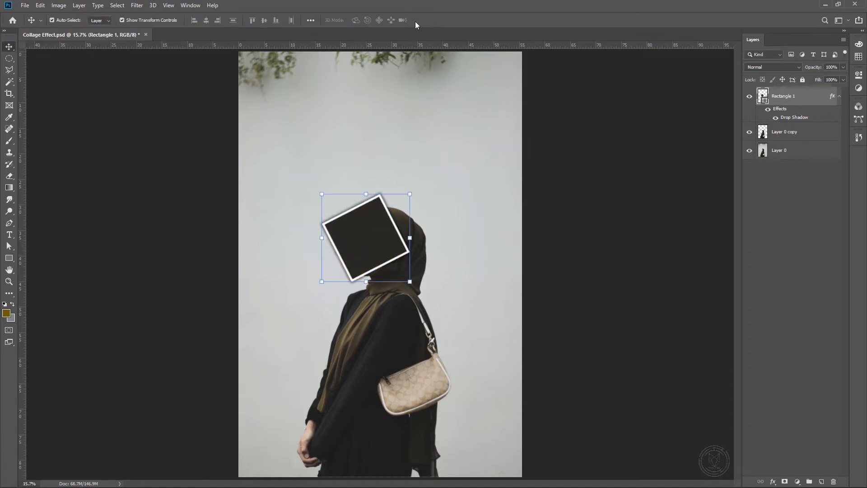
{"action": "left_click", "coordinate": [450, 134]}
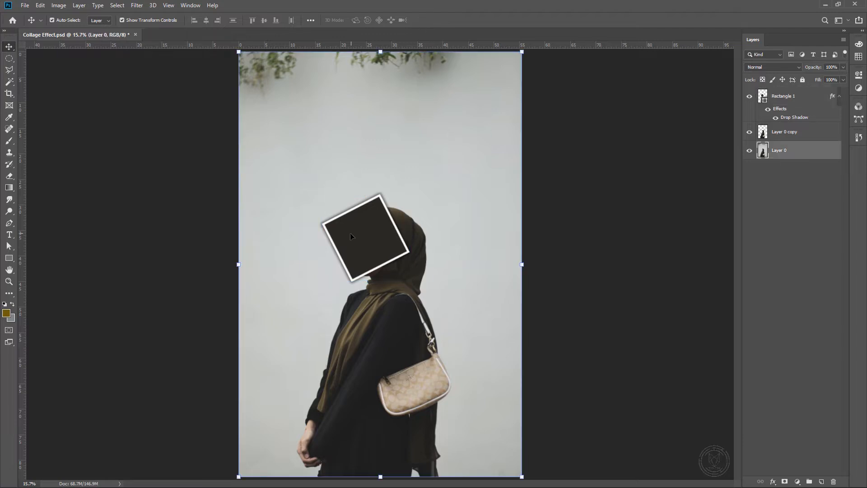
Duplicate the tilted square nine times and arrange the overlapping copies over the woman's head, torso and handbag
{"action": "left_click_drag", "start_coordinate": [350, 232], "coordinate": [399, 227]}
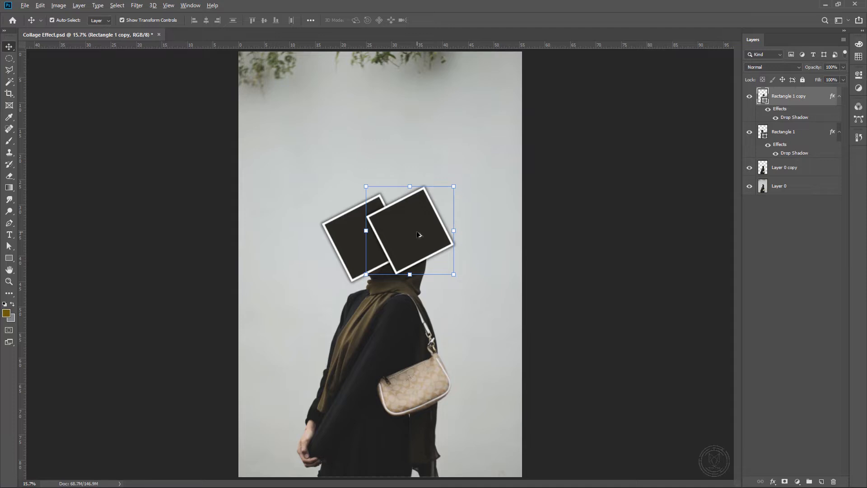
{"action": "left_click_drag", "start_coordinate": [407, 245], "coordinate": [427, 382]}
{"action": "left_click_drag", "start_coordinate": [336, 383], "coordinate": [386, 368]}
Rotate the square copy just above the lowest right-hand one by about -26°
{"action": "left_click", "coordinate": [442, 314]}
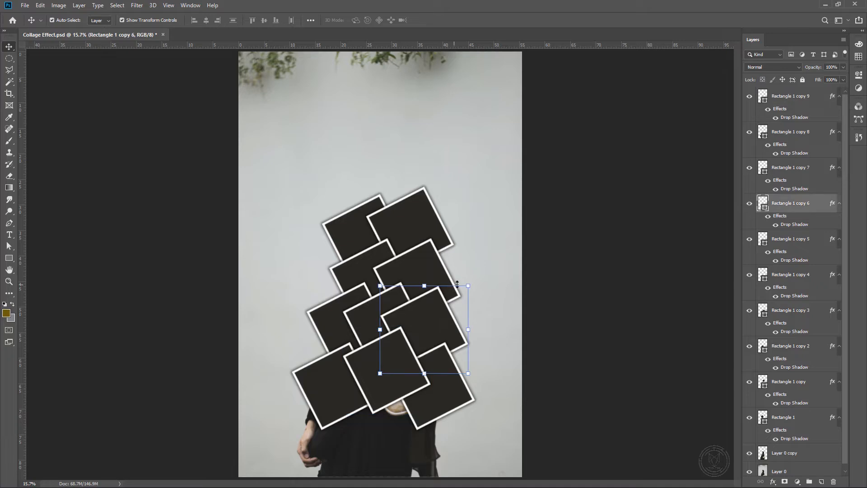
{"action": "left_click_drag", "start_coordinate": [474, 282], "coordinate": [450, 261]}
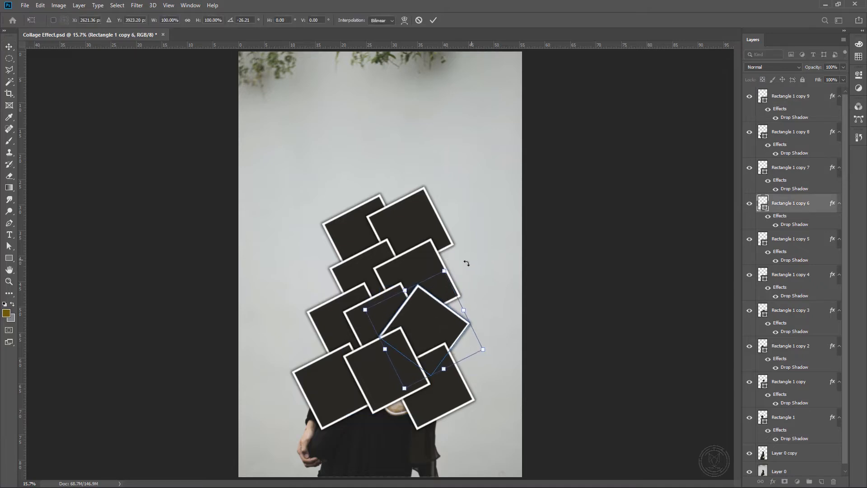
{"action": "key", "text": "Return"}
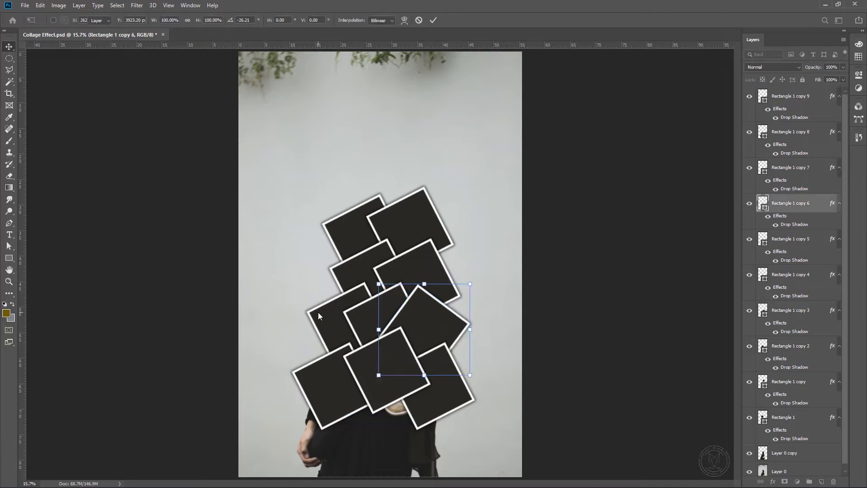
Rotate the Rectangle 1 copy 4 square by about -22° and the Rectangle 1 copy square by about -16°
{"action": "left_click", "coordinate": [322, 317]}
{"action": "left_click_drag", "start_coordinate": [298, 283], "coordinate": [286, 306]}
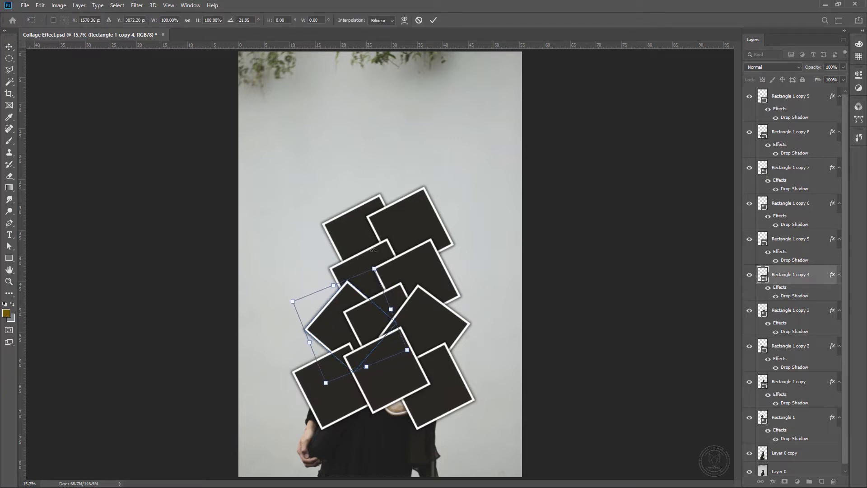
{"action": "key", "text": "Return"}
{"action": "left_click", "coordinate": [404, 213]}
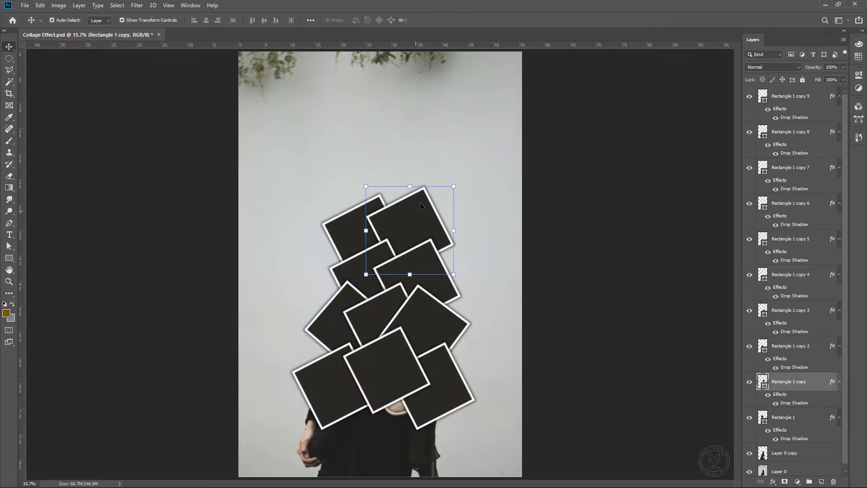
{"action": "left_click_drag", "start_coordinate": [461, 176], "coordinate": [445, 199]}
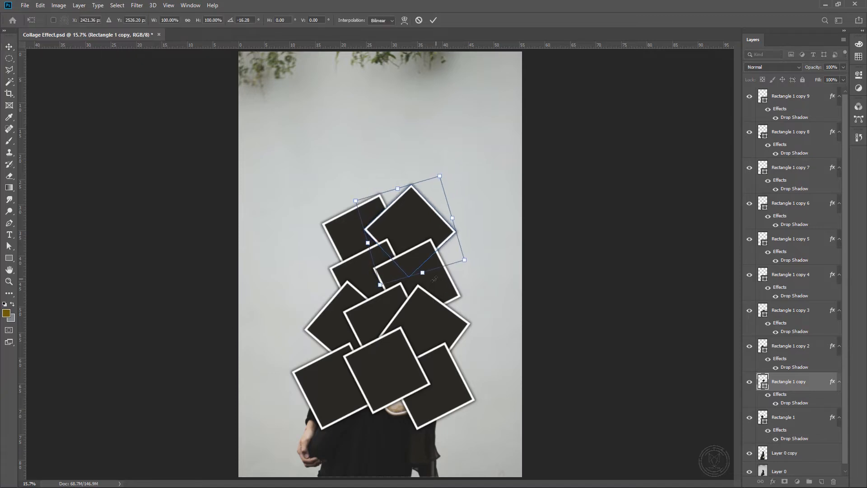
{"action": "key", "text": "Return"}
Rotate the frontmost square, Rectangle 1 copy 9, by about 20.5°
{"action": "left_click", "coordinate": [375, 390]}
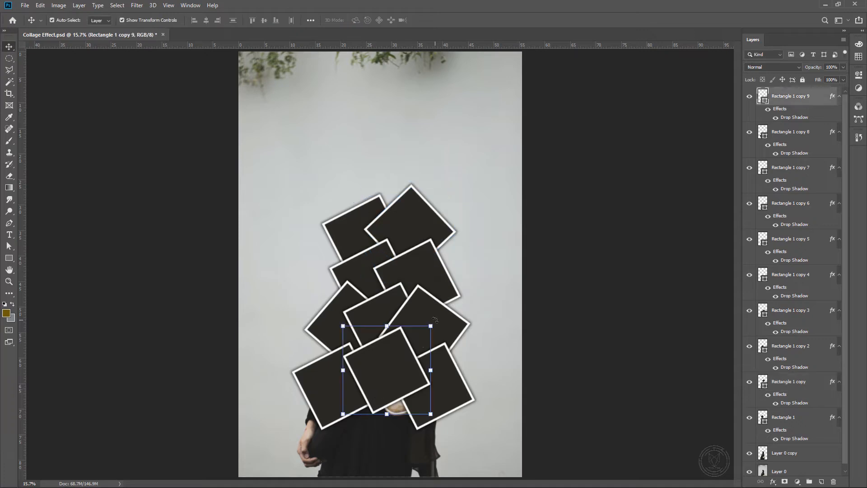
{"action": "left_click_drag", "start_coordinate": [435, 320], "coordinate": [472, 320]}
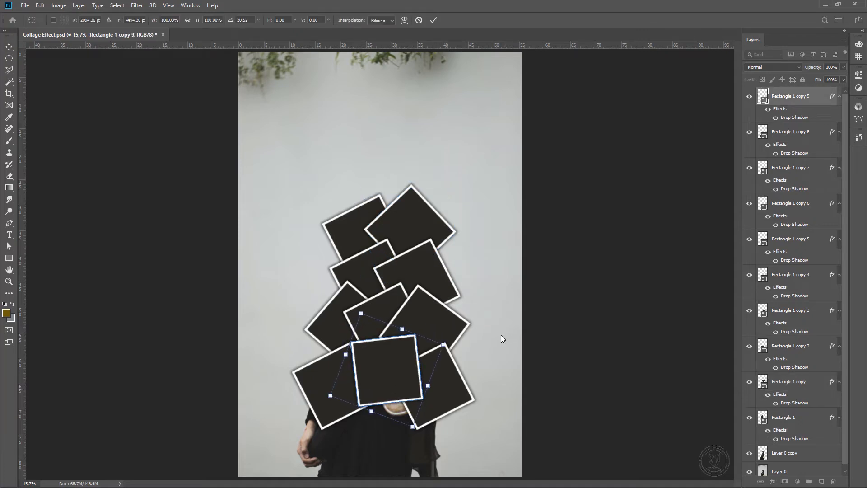
{"action": "key", "text": "Return"}
Rotate the two lowest outer squares: Rectangle 1 copy 7 by about 65.6° and Rectangle 1 copy 8 by about -25.2°
{"action": "left_click", "coordinate": [460, 401]}
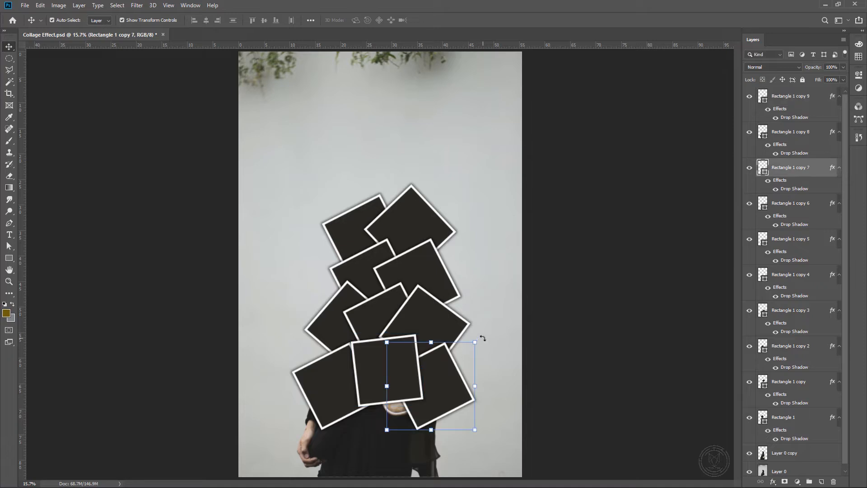
{"action": "left_click_drag", "start_coordinate": [483, 338], "coordinate": [499, 378]}
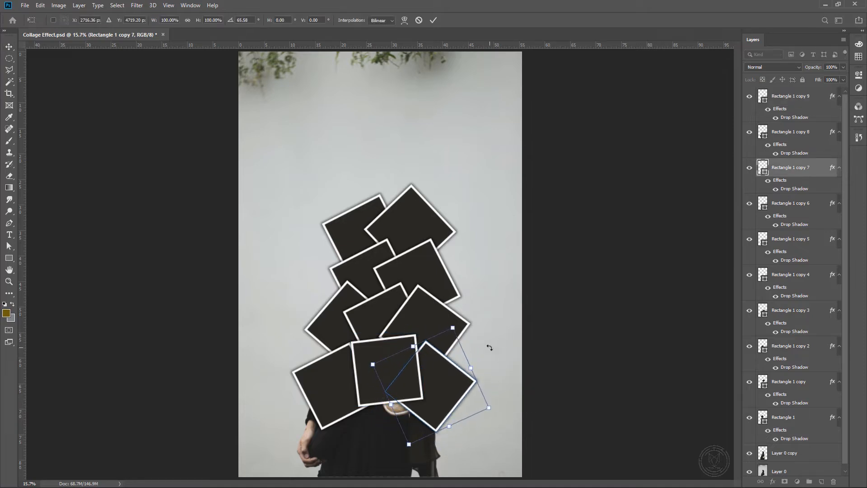
{"action": "left_click", "coordinate": [433, 20]}
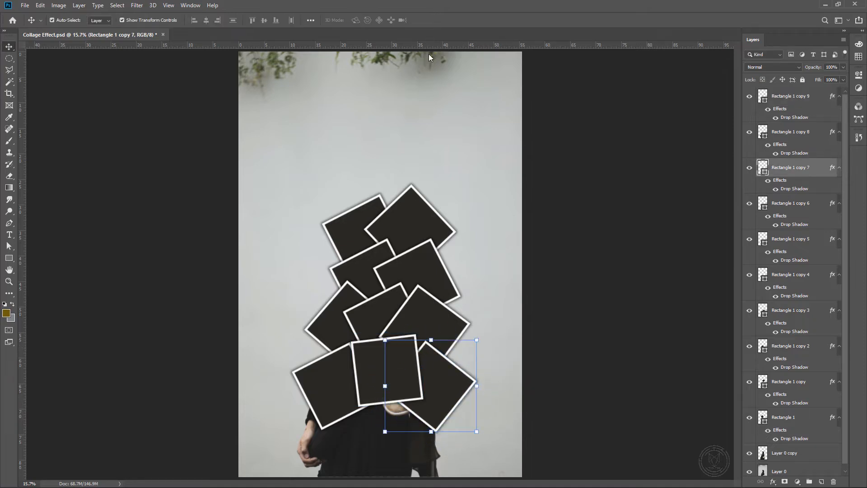
{"action": "left_click", "coordinate": [317, 401]}
{"action": "left_click_drag", "start_coordinate": [285, 341], "coordinate": [264, 364]}
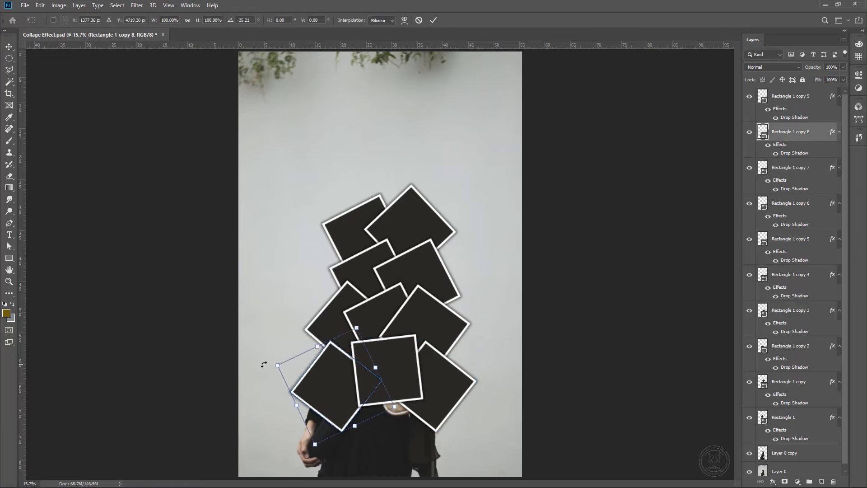
{"action": "left_click", "coordinate": [433, 20]}
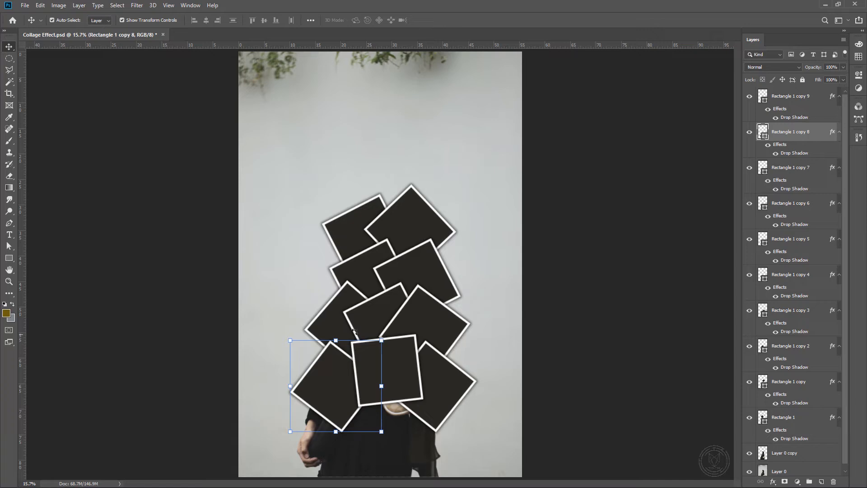
Move the Layer 0 copy cutout of the woman directly above Rectangle 1 in the layer stack
{"action": "left_click", "coordinate": [485, 312]}
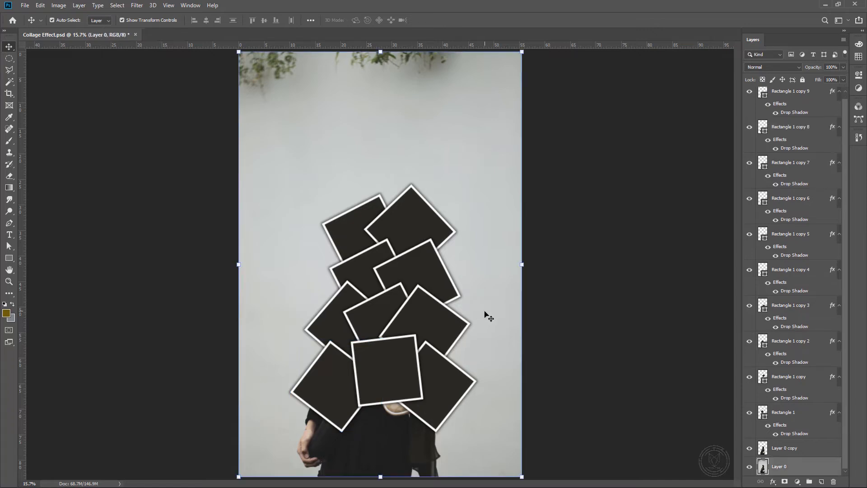
{"action": "scroll", "coordinate": [795, 157], "scroll_direction": "up", "scroll_amount": 1}
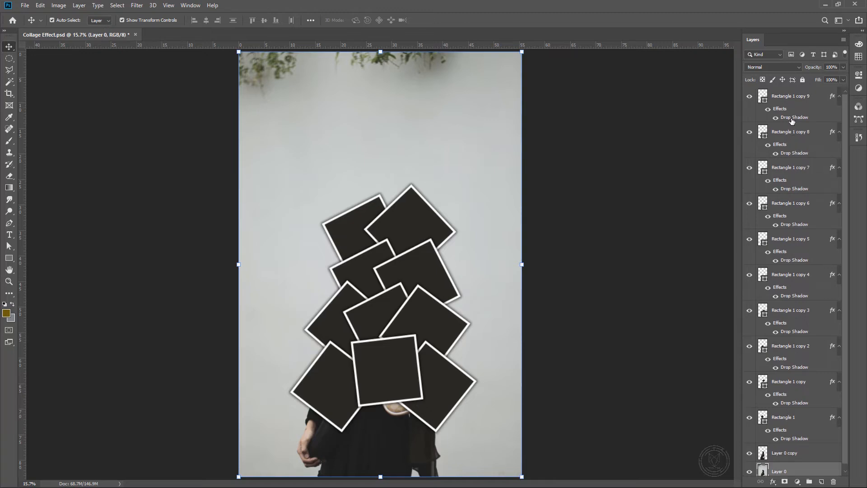
{"action": "scroll", "coordinate": [783, 210], "scroll_direction": "down", "scroll_amount": 1}
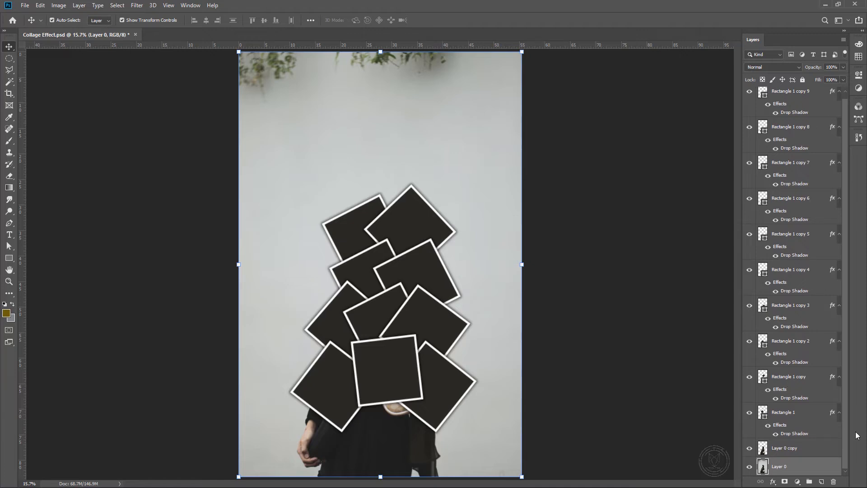
{"action": "left_click", "coordinate": [788, 452]}
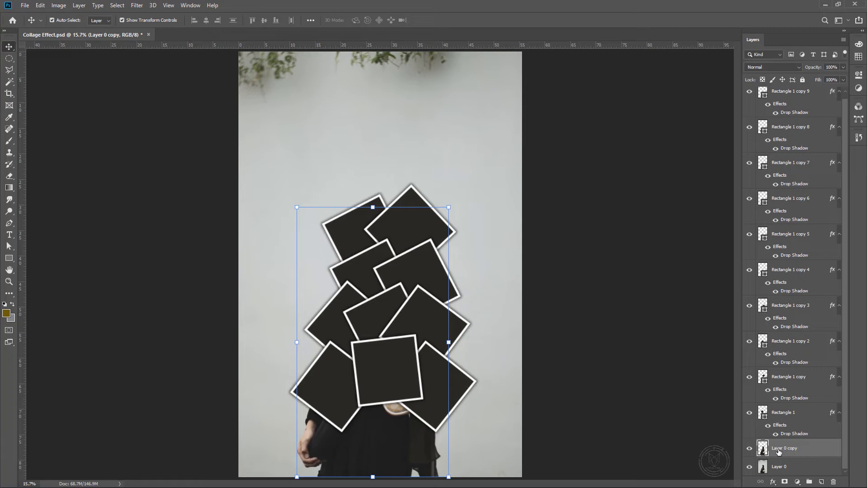
{"action": "left_click_drag", "start_coordinate": [779, 452], "coordinate": [775, 420]}
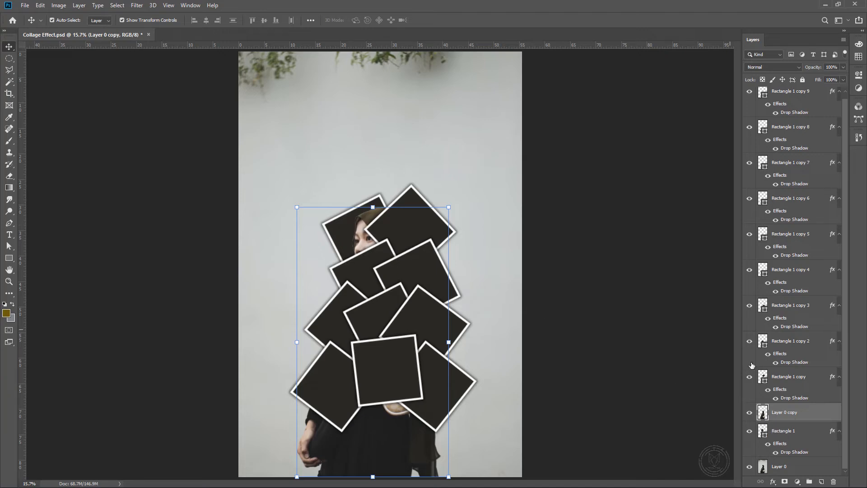
Duplicate the woman cutout layer and place the duplicate directly above Rectangle 1 copy
{"action": "key", "text": "ctrl"}
{"action": "key", "text": "ctrl+j"}
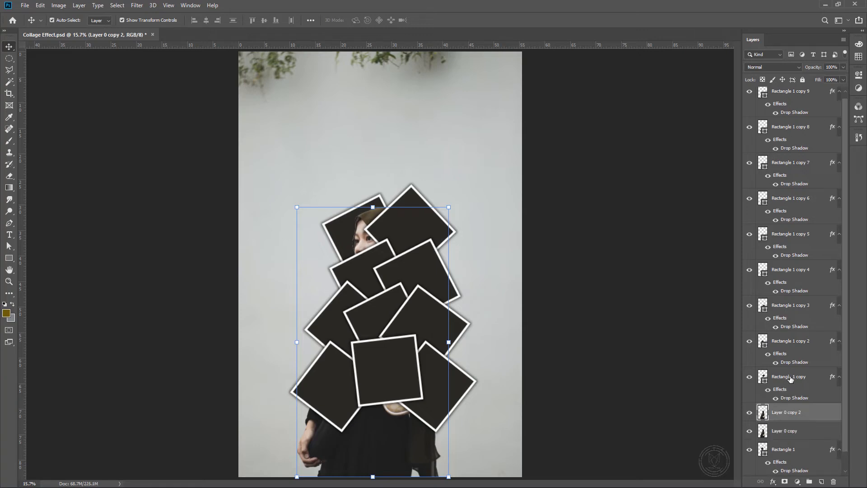
{"action": "left_click_drag", "start_coordinate": [789, 417], "coordinate": [794, 382]}
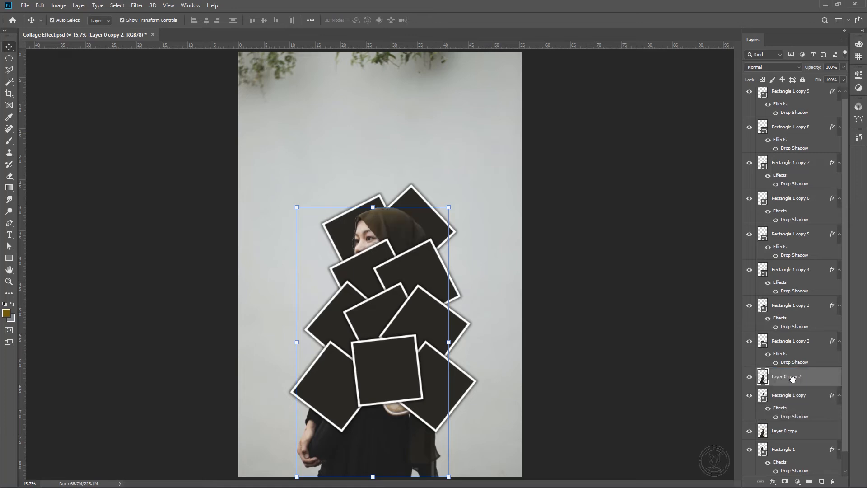
Keep duplicating the woman cutout and place one duplicate directly above each square layer from Rectangle 1 copy 2 to Rectangle 1 copy 9
{"action": "scroll", "coordinate": [795, 386], "scroll_direction": "up", "scroll_amount": 1}
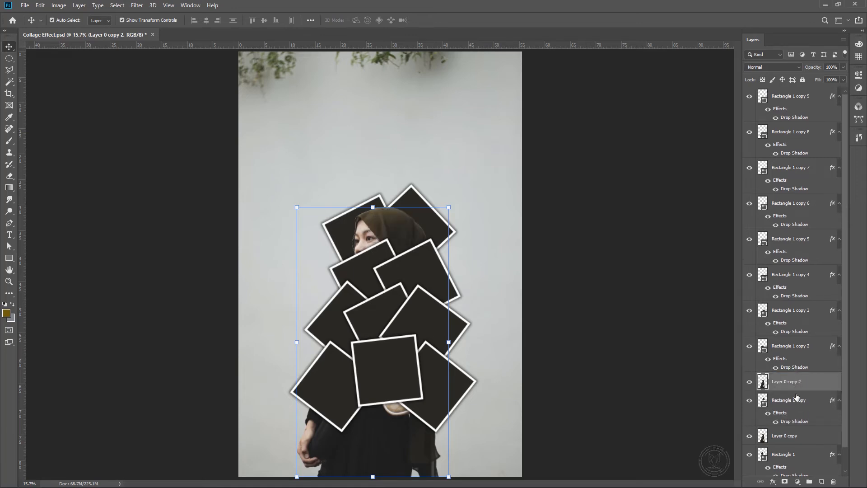
{"action": "key", "text": "ctrl"}
{"action": "key", "text": "ctrl+j"}
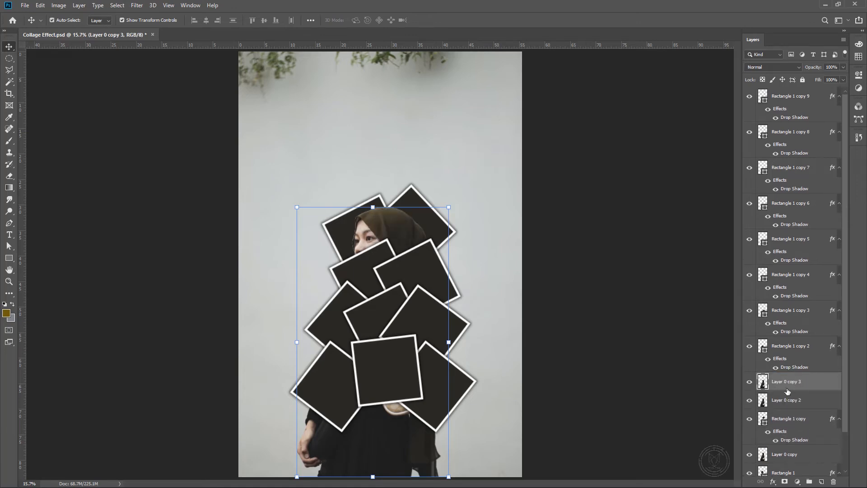
{"action": "left_click_drag", "start_coordinate": [788, 383], "coordinate": [795, 92]}
{"action": "key", "text": "ctrl+j"}
{"action": "key", "text": "ctrl+j"}
{"action": "key", "text": "ctrl+j"}
{"action": "key", "text": "ctrl+j"}
{"action": "key", "text": "ctrl+j"}
{"action": "key", "text": "ctrl+j"}
{"action": "key", "text": "ctrl+j"}
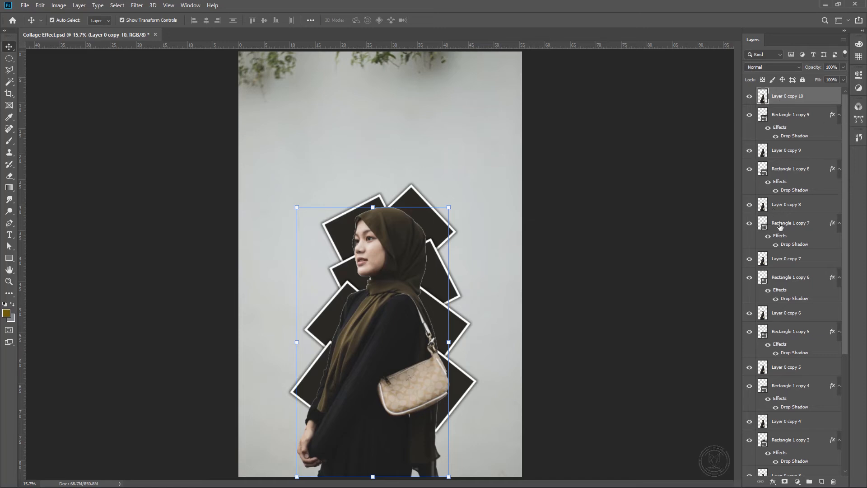
Check the order of the layer stack and clip Layer 0 copy 10 to the Rectangle 1 copy 9 square
{"action": "scroll", "coordinate": [780, 227], "scroll_direction": "down", "scroll_amount": 5}
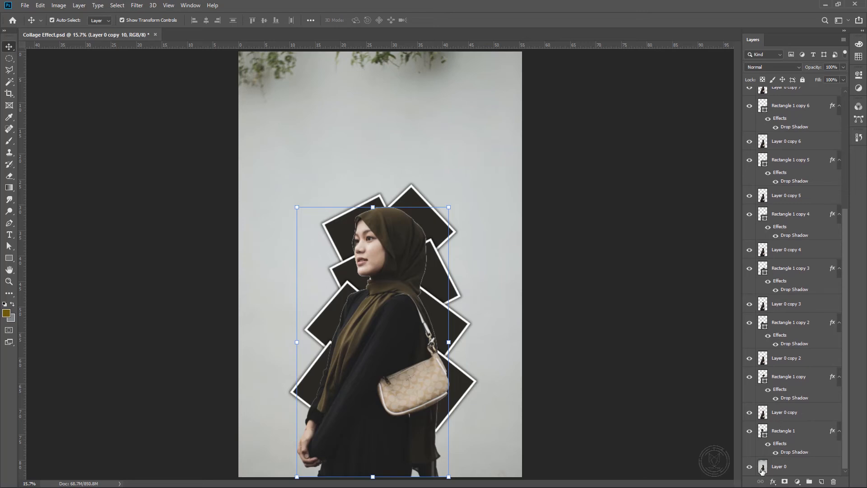
{"action": "scroll", "coordinate": [764, 247], "scroll_direction": "up", "scroll_amount": 3}
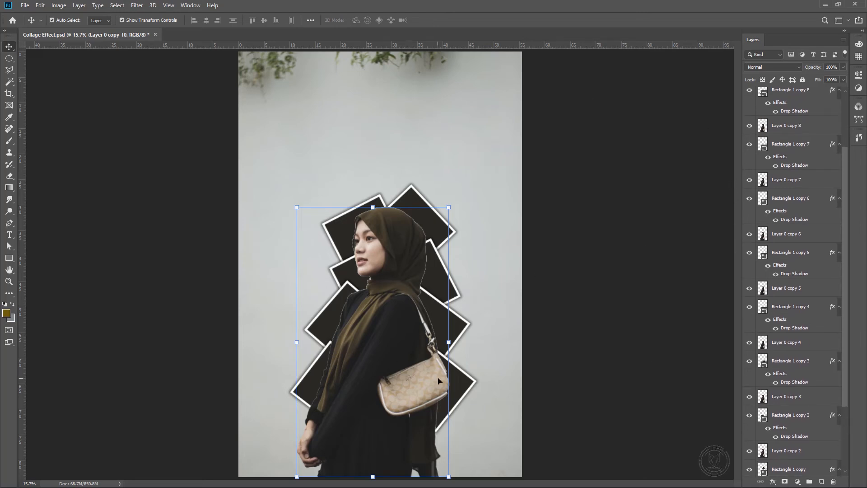
{"action": "scroll", "coordinate": [806, 216], "scroll_direction": "up", "scroll_amount": 3}
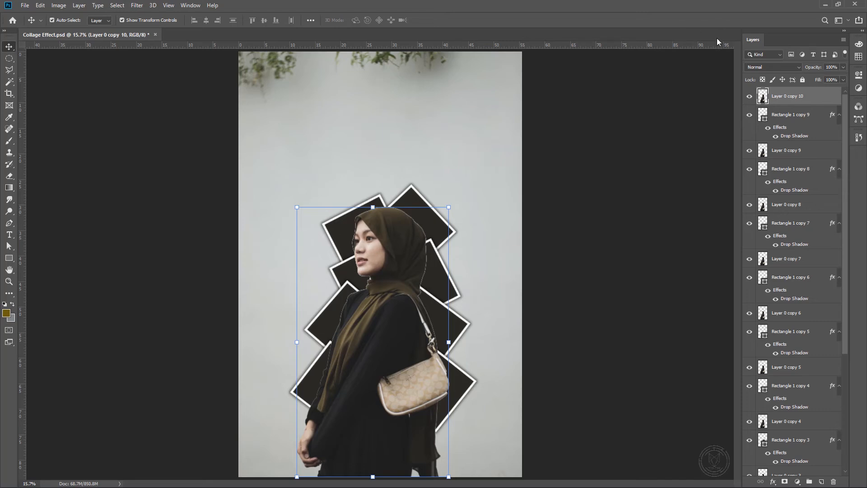
{"action": "right_click", "coordinate": [789, 100]}
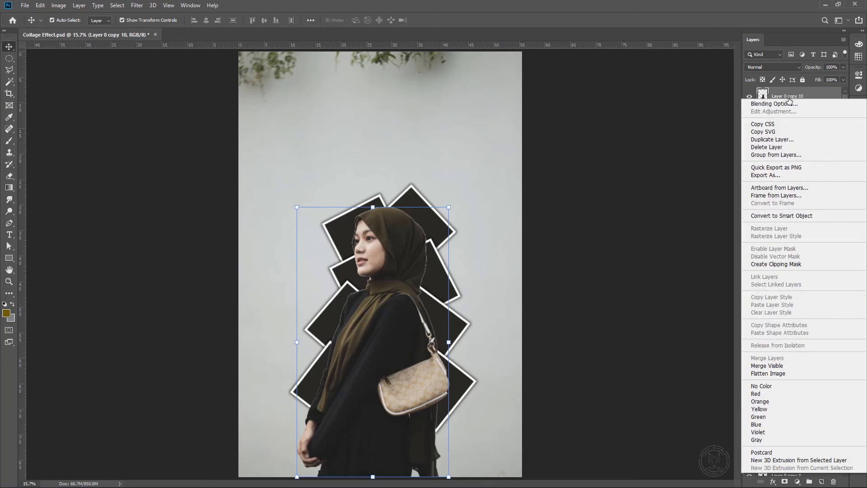
{"action": "left_click", "coordinate": [773, 265]}
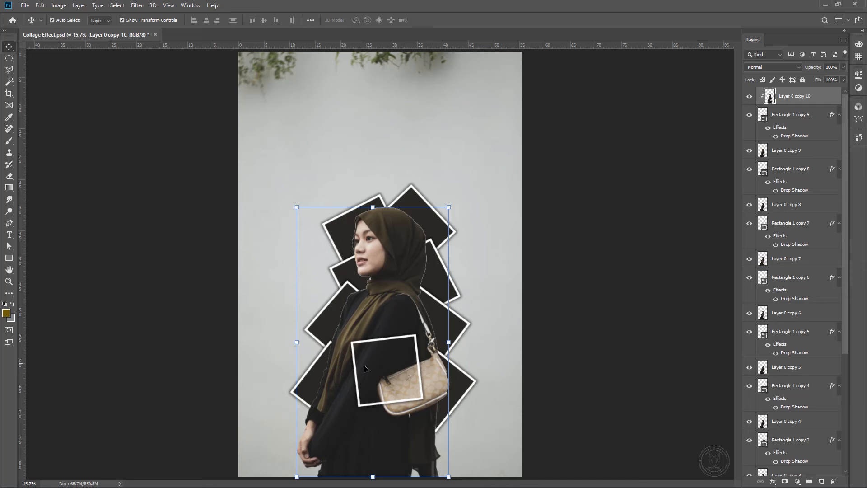
Create a clipping mask that clips Layer 0 copy 9 to the Rectangle 1 copy 8 square
{"action": "left_click", "coordinate": [790, 155]}
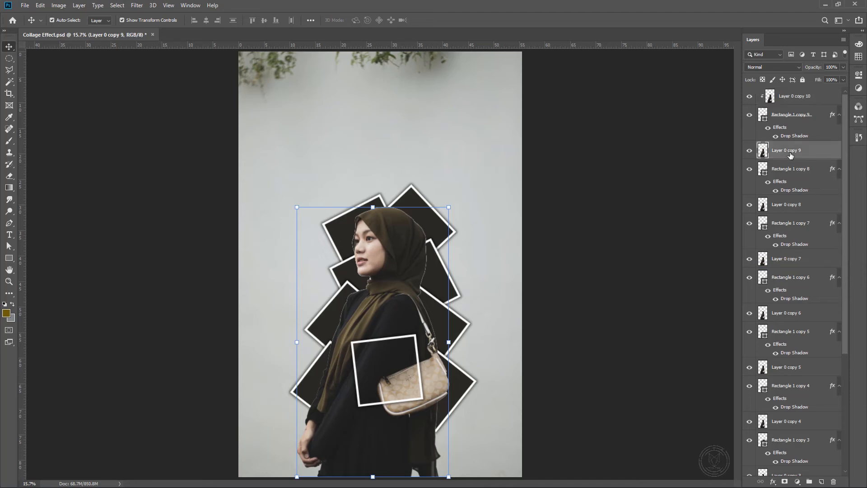
{"action": "right_click", "coordinate": [791, 155]}
{"action": "left_click", "coordinate": [700, 279]}
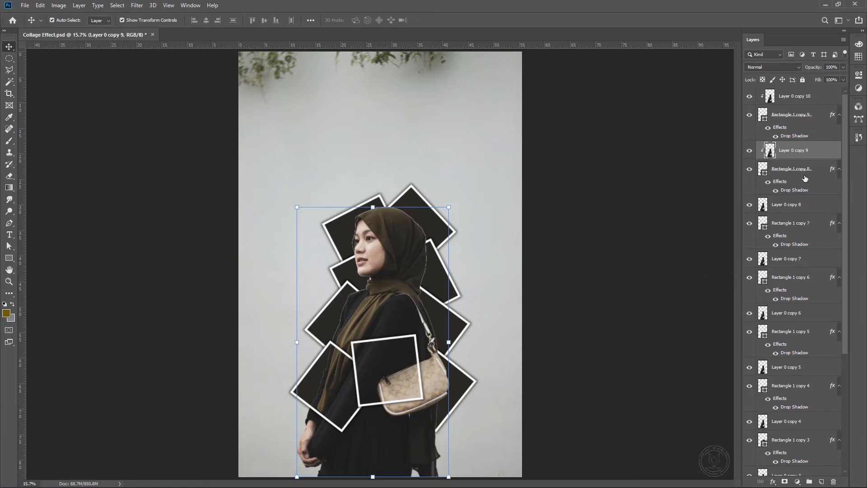
Clip Layer 0 copy 8, copy 7 and copy 6 each to the square layer directly beneath it
{"action": "left_click", "coordinate": [792, 206]}
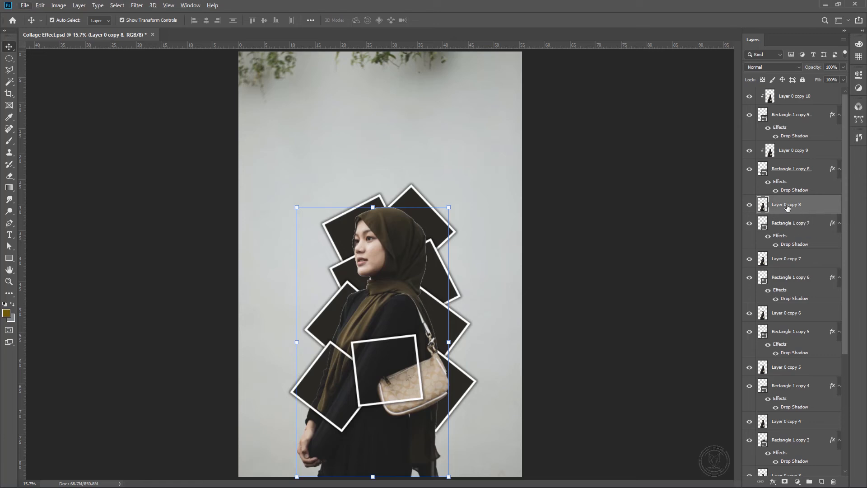
{"action": "left_click", "coordinate": [817, 211], "text": "alt"}
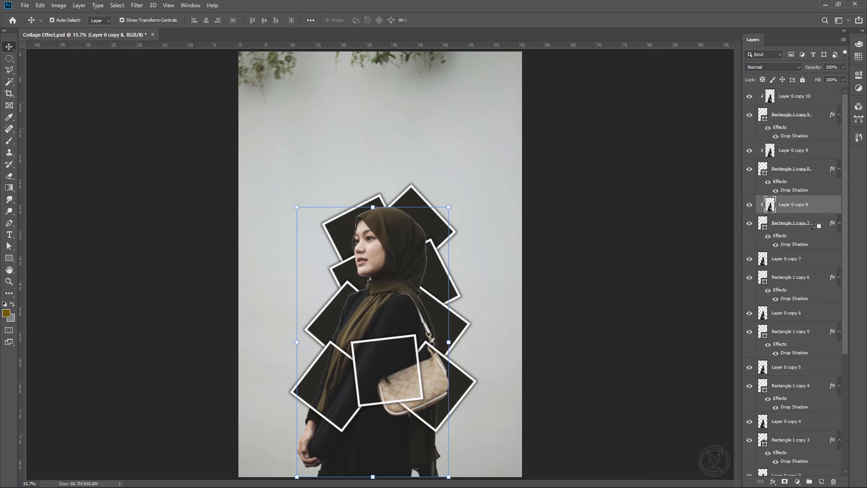
{"action": "left_click", "coordinate": [812, 261]}
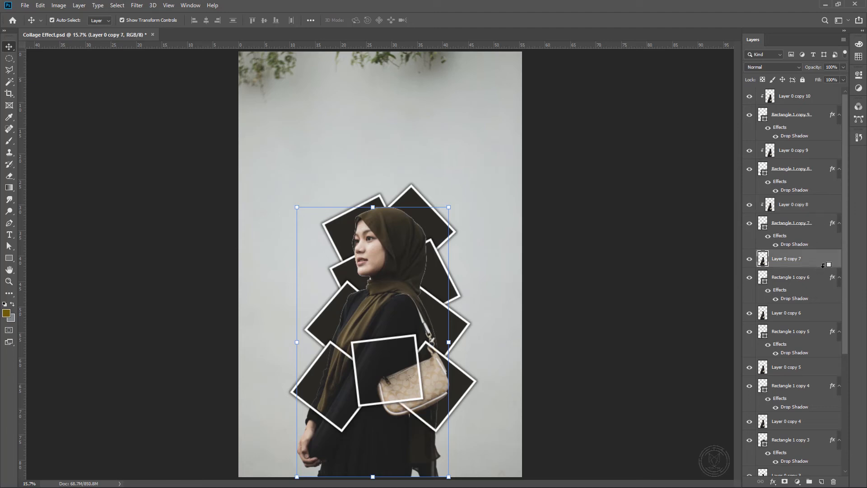
{"action": "left_click", "coordinate": [823, 265], "text": "alt"}
{"action": "left_click", "coordinate": [816, 318]}
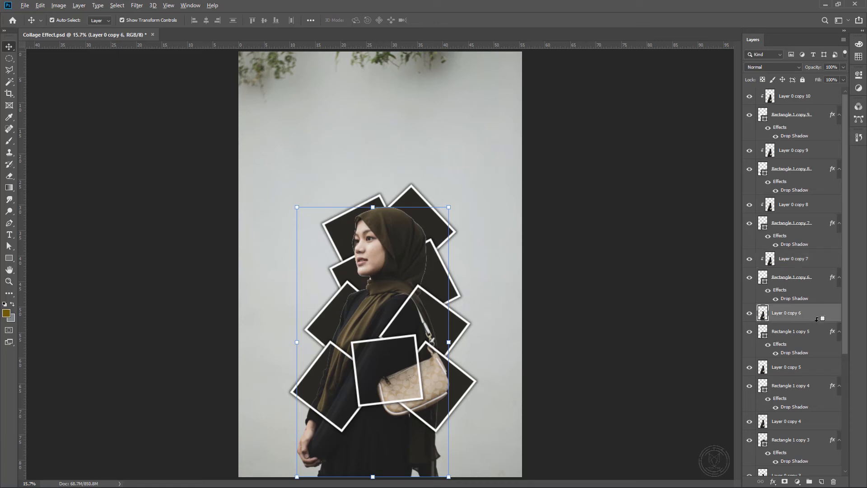
{"action": "left_click", "coordinate": [816, 318], "text": "alt"}
Clip Layer 0 copy 5, copy 4 and copy 3 each to the square layer directly beneath it
{"action": "scroll", "coordinate": [820, 339], "scroll_direction": "down", "scroll_amount": 2}
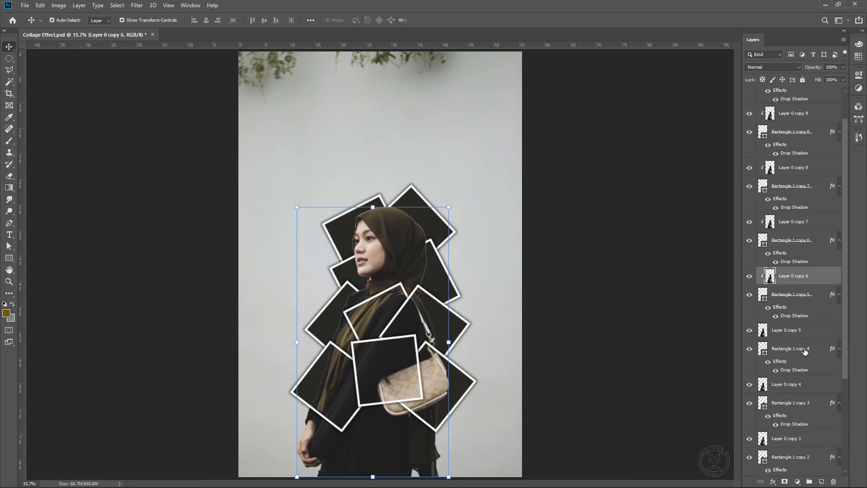
{"action": "left_click", "coordinate": [795, 333]}
{"action": "left_click", "coordinate": [825, 338], "text": "alt"}
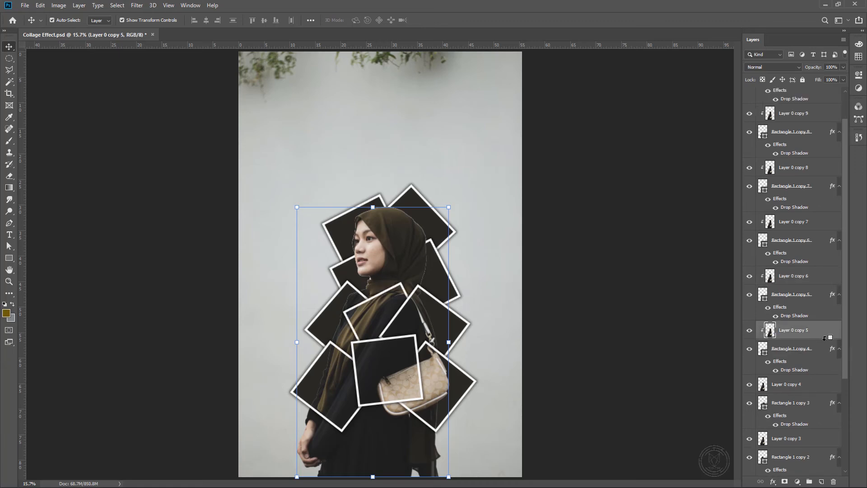
{"action": "left_click", "coordinate": [794, 389]}
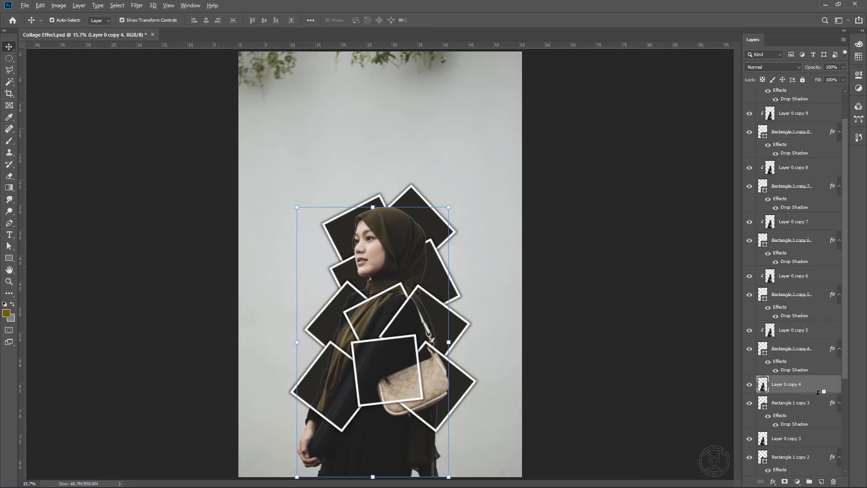
{"action": "left_click", "coordinate": [823, 391], "text": "alt"}
{"action": "left_click", "coordinate": [797, 436]}
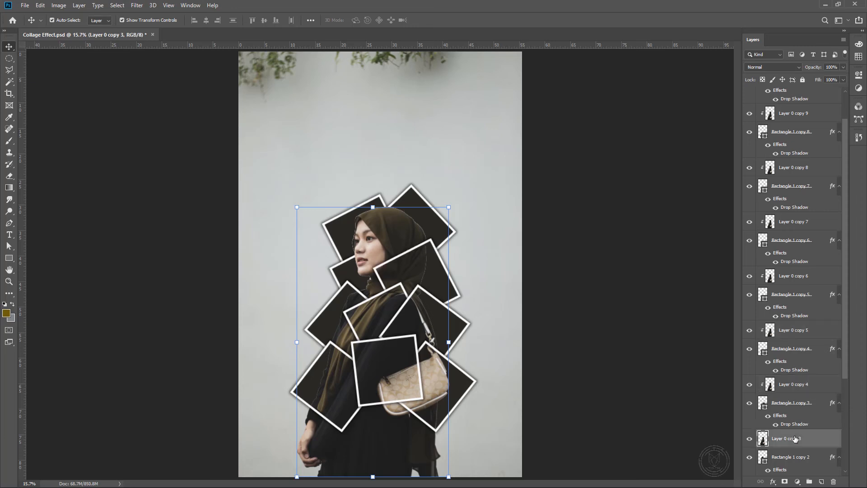
{"action": "left_click", "coordinate": [823, 445], "text": "alt"}
Clip Layer 0 copy 2 to the Rectangle 1 copy square and Layer 0 copy to the Rectangle 1 square
{"action": "scroll", "coordinate": [822, 451], "scroll_direction": "down", "scroll_amount": 5}
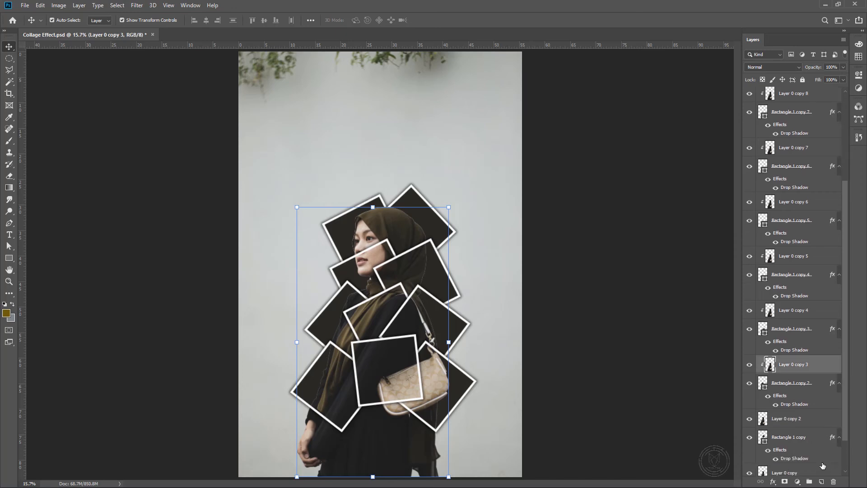
{"action": "left_click", "coordinate": [807, 366]}
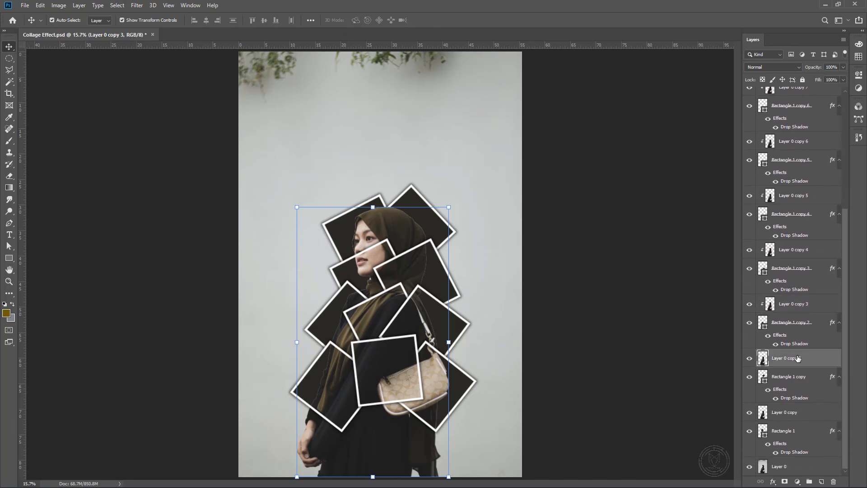
{"action": "left_click", "coordinate": [820, 365], "text": "alt"}
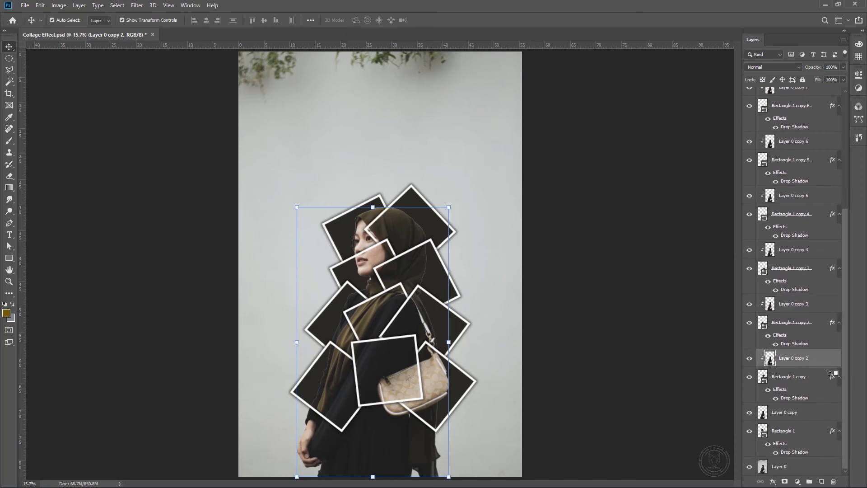
{"action": "left_click", "coordinate": [791, 420]}
{"action": "left_click", "coordinate": [815, 419], "text": "alt"}
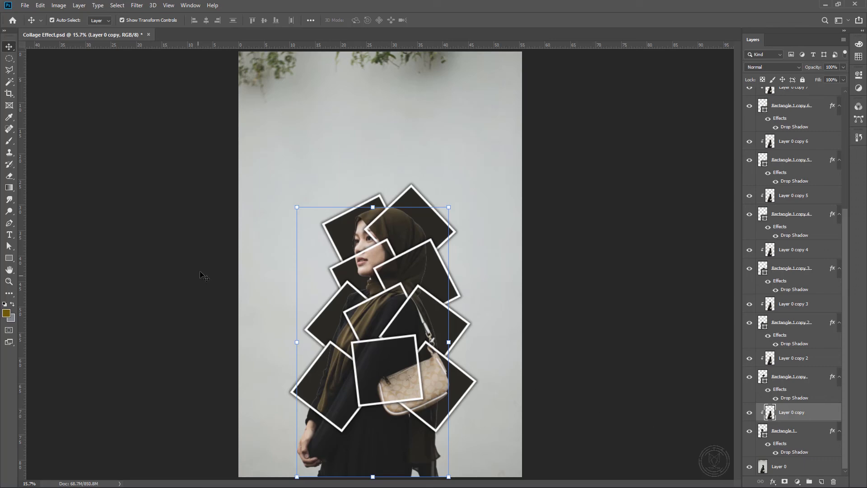
Move the tilted square behind the woman's head slightly up and to the right to uncover more of her face
{"action": "left_click", "coordinate": [526, 270]}
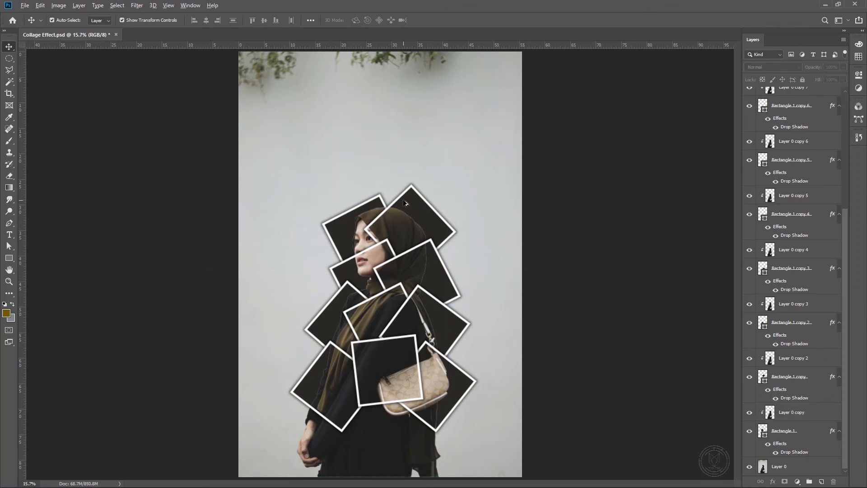
{"action": "scroll", "coordinate": [405, 201], "scroll_direction": "up", "scroll_amount": 12}
{"action": "left_click", "coordinate": [392, 236]}
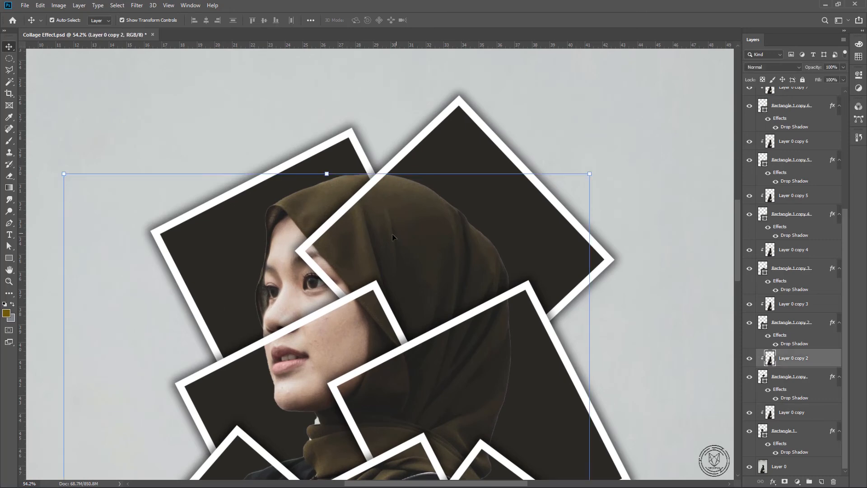
{"action": "left_click_drag", "start_coordinate": [445, 152], "coordinate": [453, 123]}
Move the Rectangle 1 square and its clipped Layer 0 copy together up the layer stack, directly above Layer 0 copy 8
{"action": "mouse_move", "coordinate": [256, 221]}
{"action": "left_mouse_down"}
{"action": "mouse_move", "coordinate": [240, 216]}
{"action": "mouse_move", "coordinate": [254, 234]}
{"action": "mouse_move", "coordinate": [261, 226]}
{"action": "left_mouse_up"}
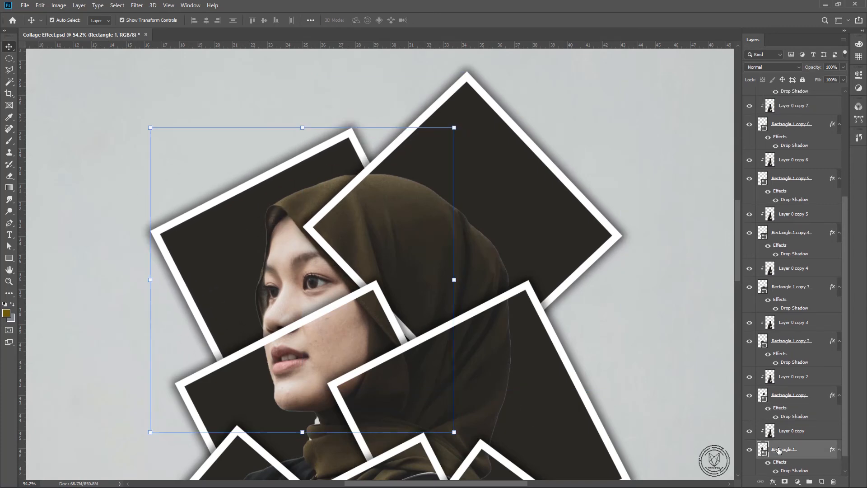
{"action": "scroll", "coordinate": [779, 450], "scroll_direction": "down", "scroll_amount": 1}
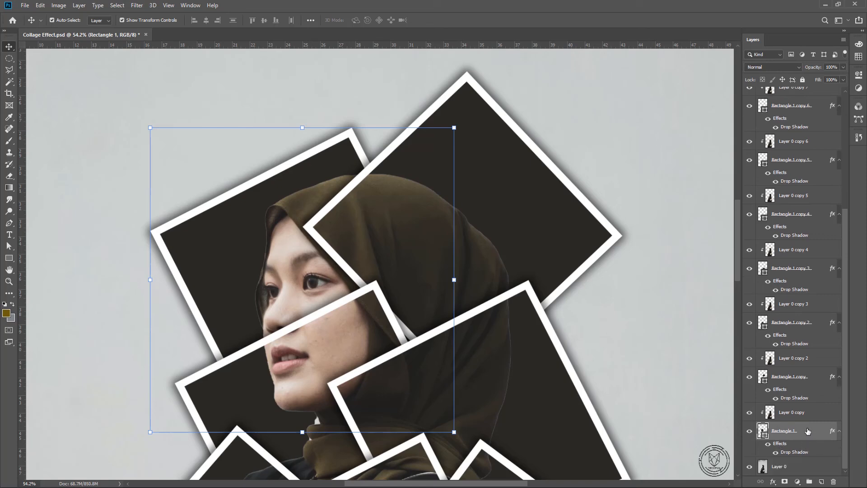
{"action": "left_click", "coordinate": [799, 416], "text": "shift"}
{"action": "scroll", "coordinate": [666, 421], "scroll_direction": "down", "scroll_amount": 3}
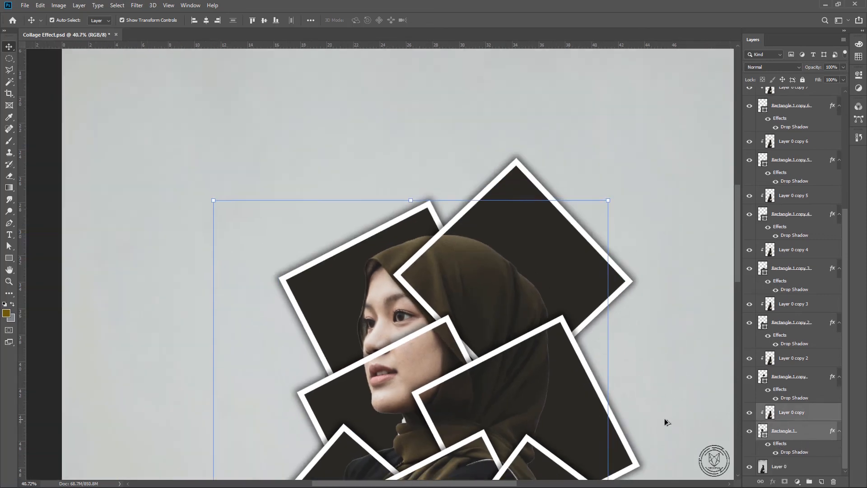
{"action": "scroll", "coordinate": [799, 425], "scroll_direction": "up", "scroll_amount": 1}
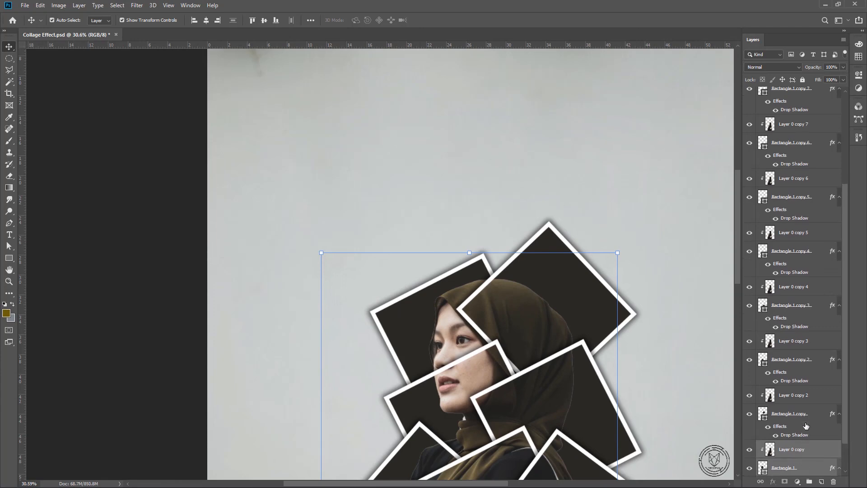
{"action": "left_click_drag", "start_coordinate": [805, 430], "coordinate": [796, 96]}
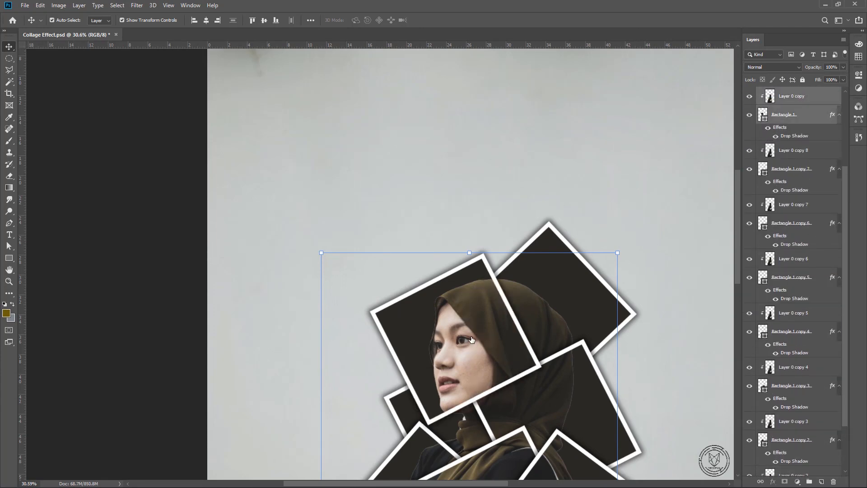
{"action": "left_click", "coordinate": [647, 245]}
{"action": "scroll", "coordinate": [478, 315], "scroll_direction": "down", "scroll_amount": 5}
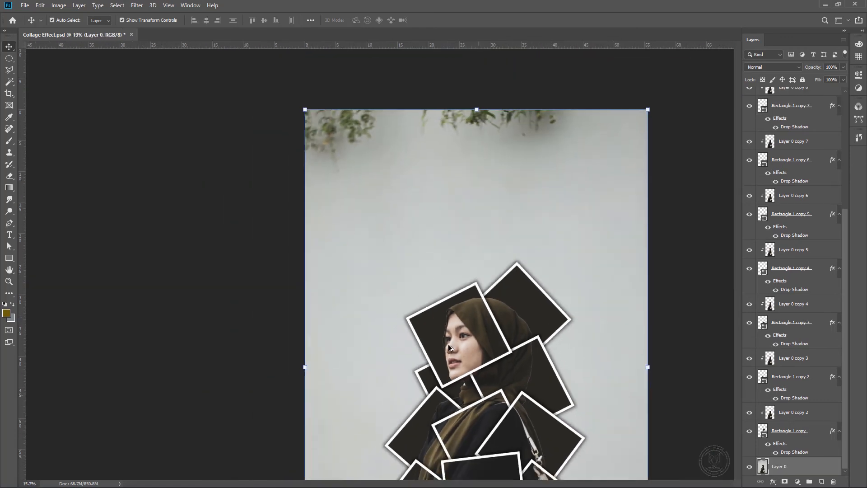
{"action": "scroll", "coordinate": [350, 211], "scroll_direction": "up", "scroll_amount": 1}
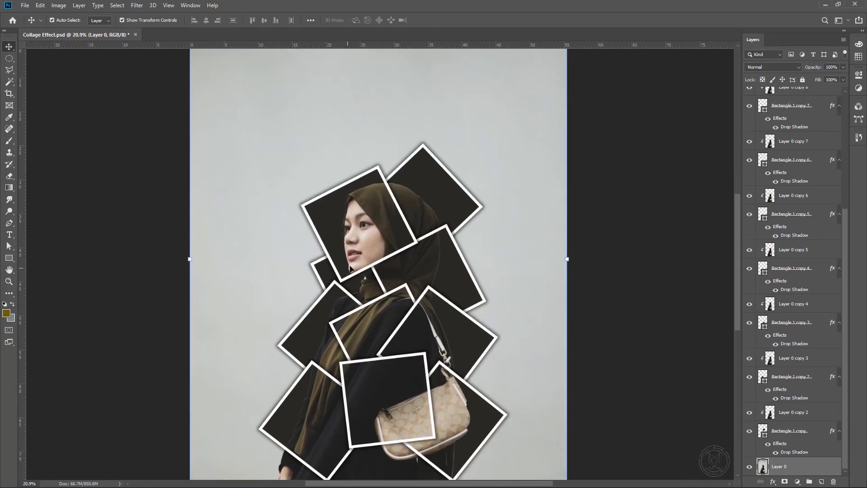
{"action": "scroll", "coordinate": [399, 326], "scroll_direction": "down", "scroll_amount": 2}
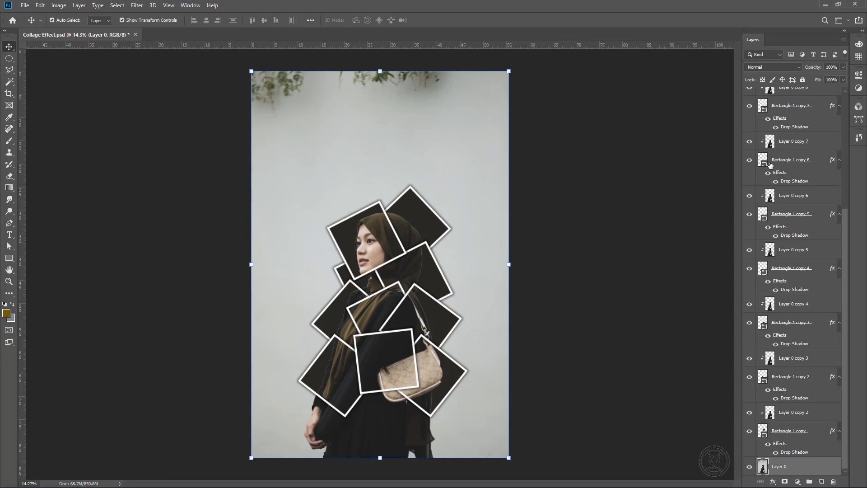
{"action": "left_click", "coordinate": [831, 163]}
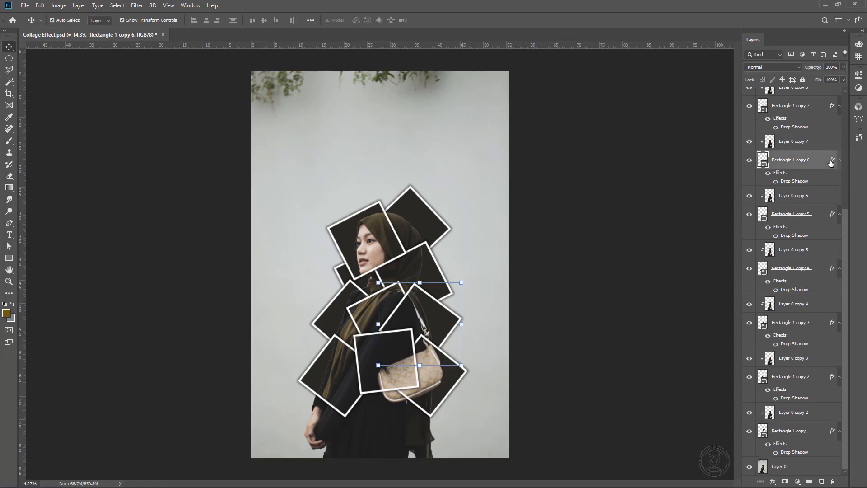
{"action": "double_click", "coordinate": [831, 163]}
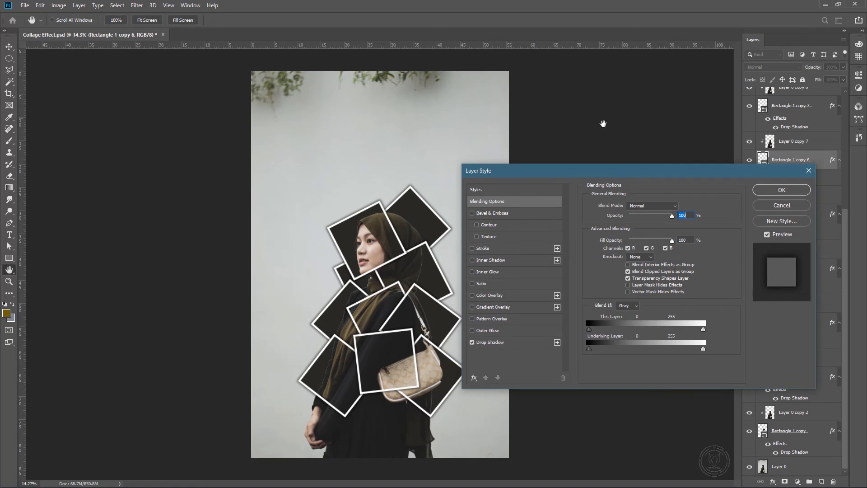
{"action": "left_click", "coordinate": [776, 206]}
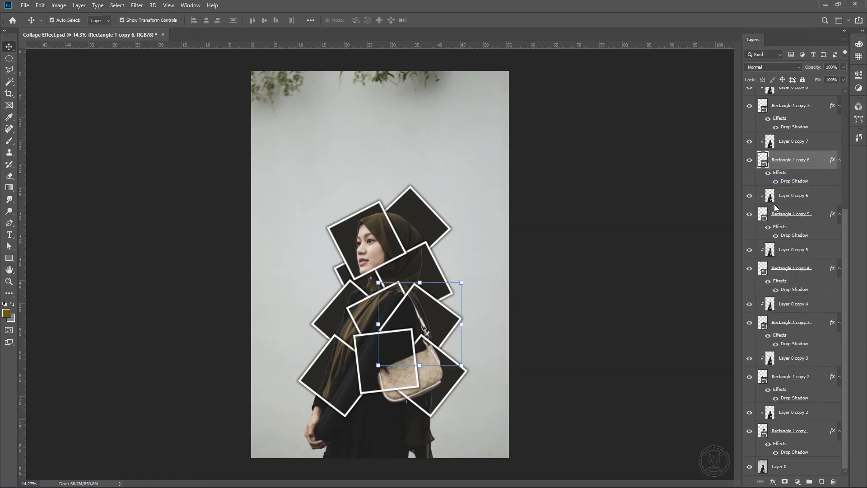
{"action": "left_click", "coordinate": [344, 157]}
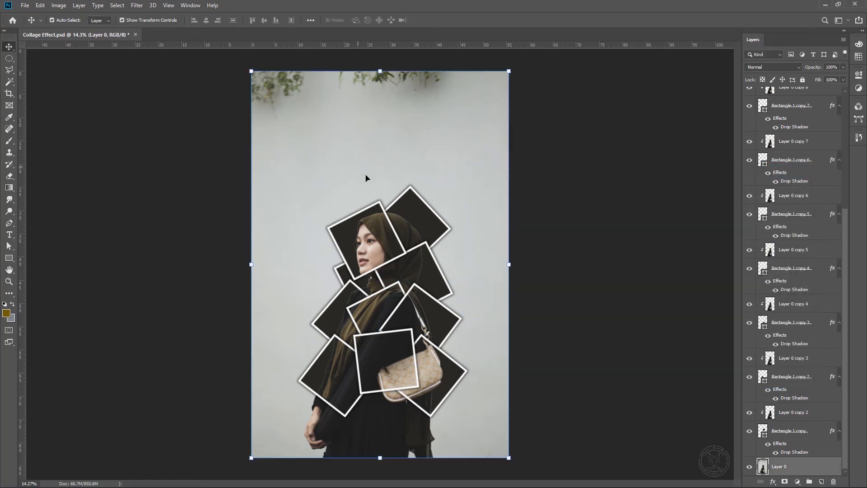